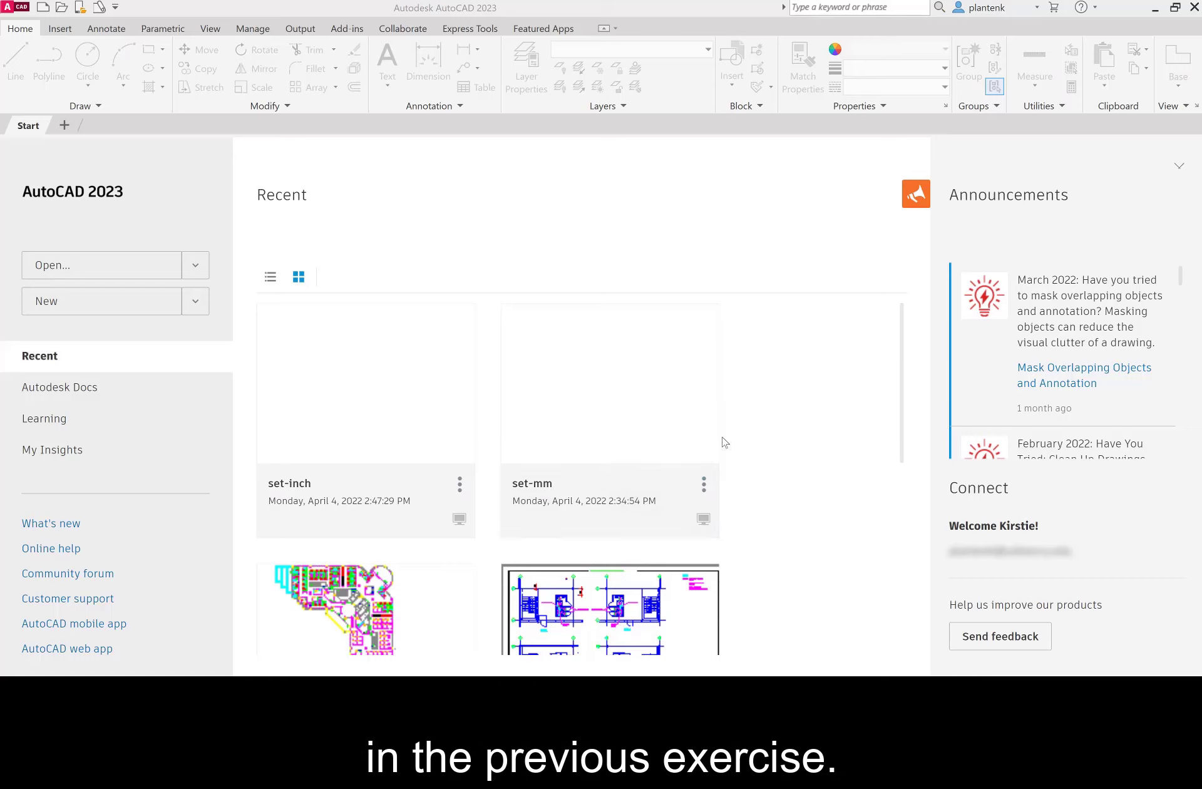
# Step: Open the set-inch drawing template from the Chapter 2 - Drawing in AutoCAD folder
pyautogui.click(101, 272)
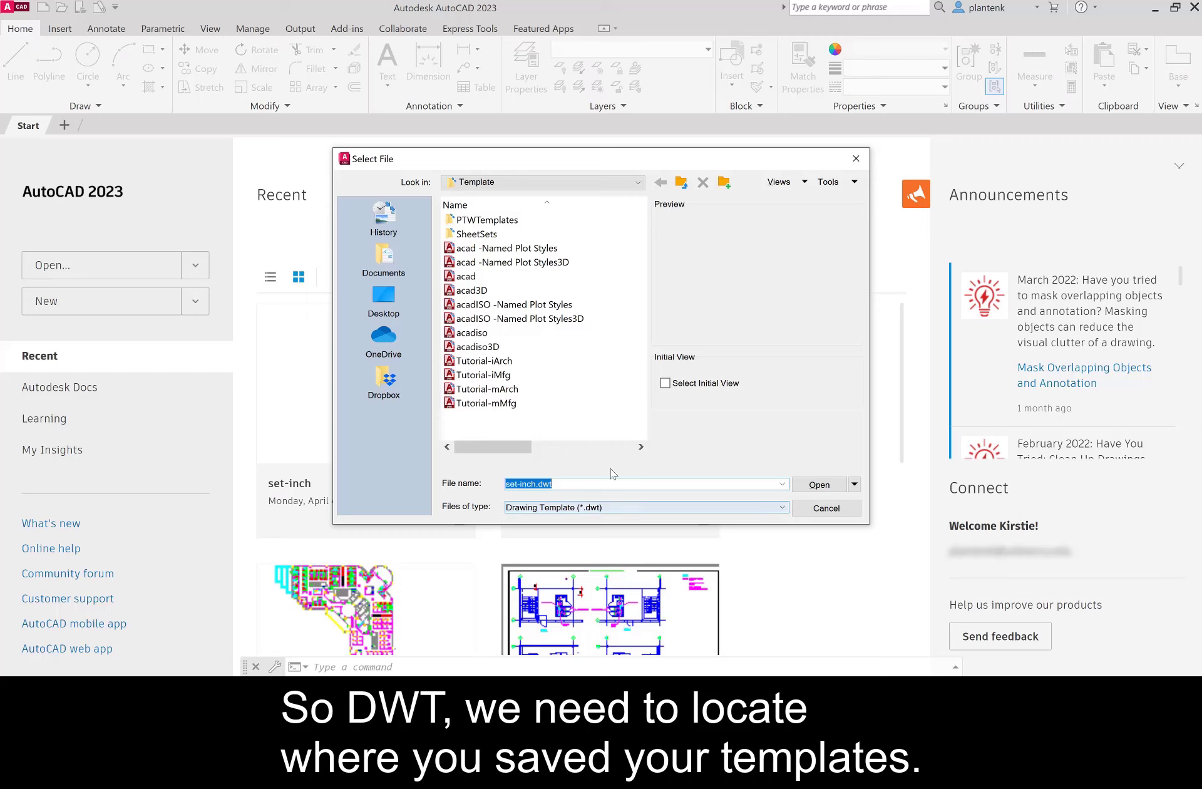
pyautogui.click(574, 187)
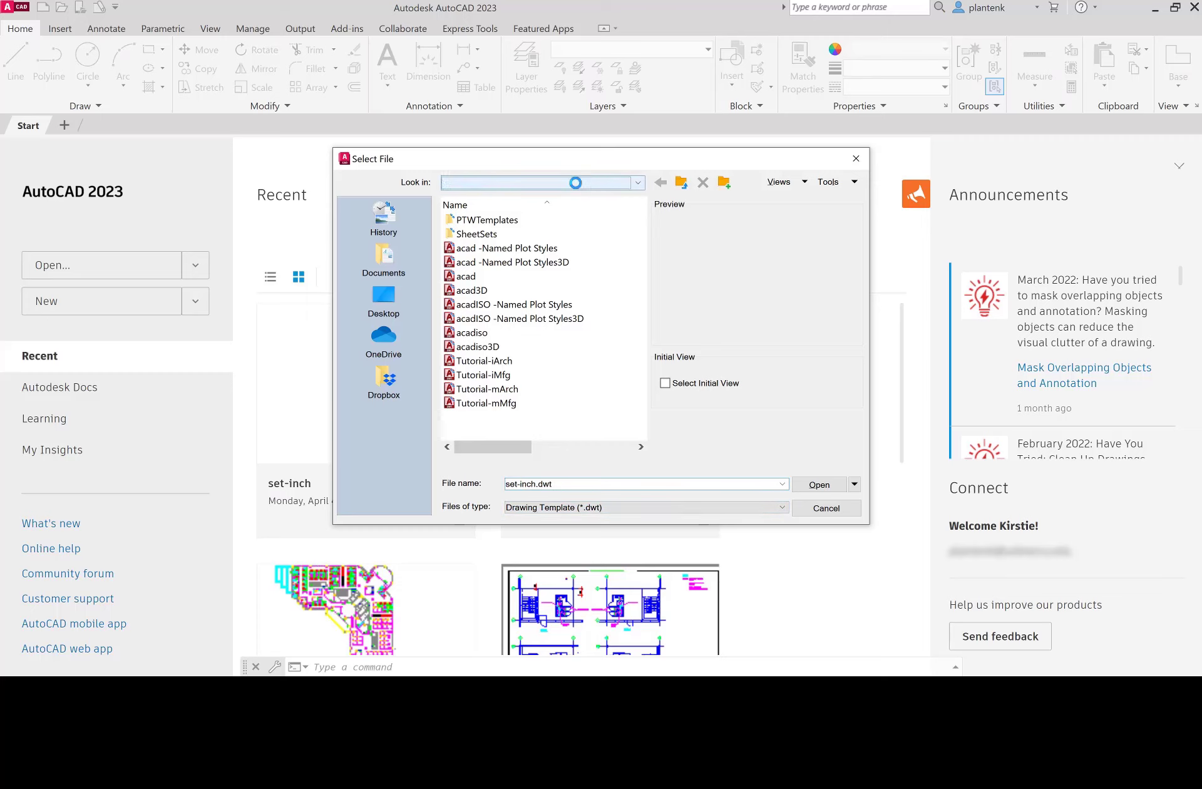
pyautogui.click(501, 344)
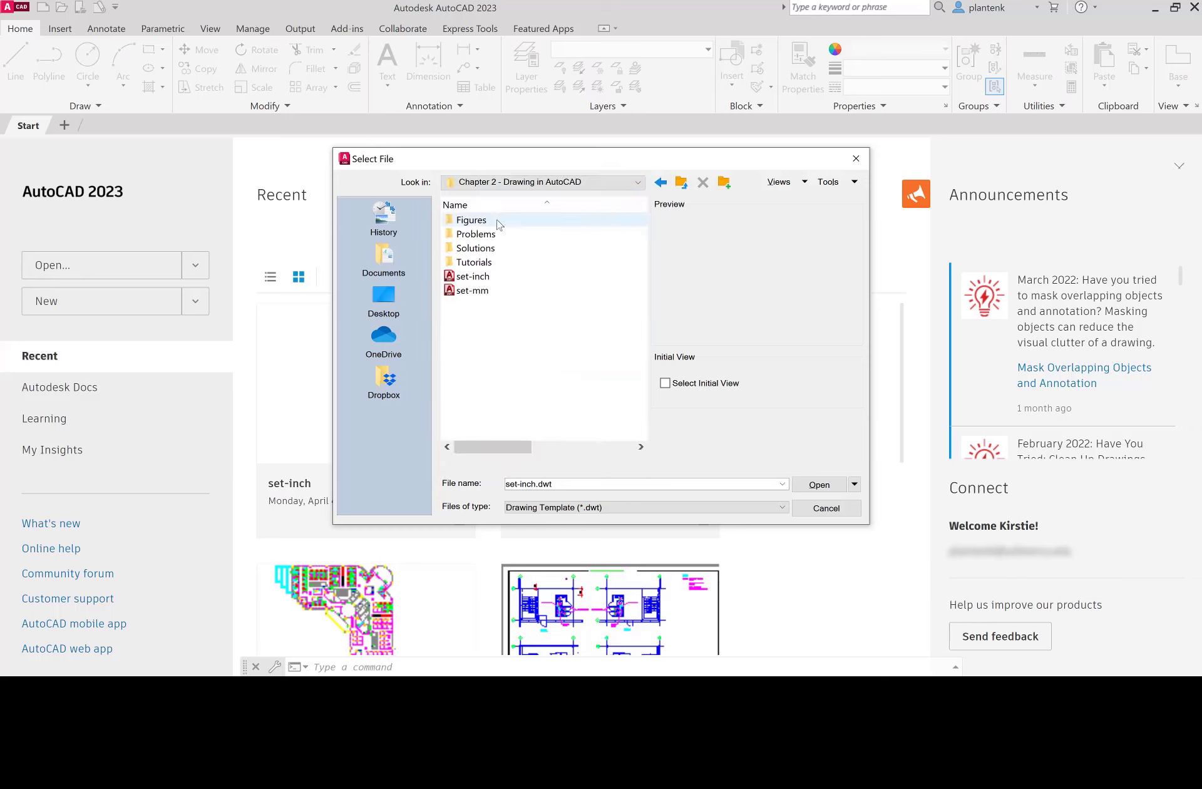
pyautogui.click(474, 278)
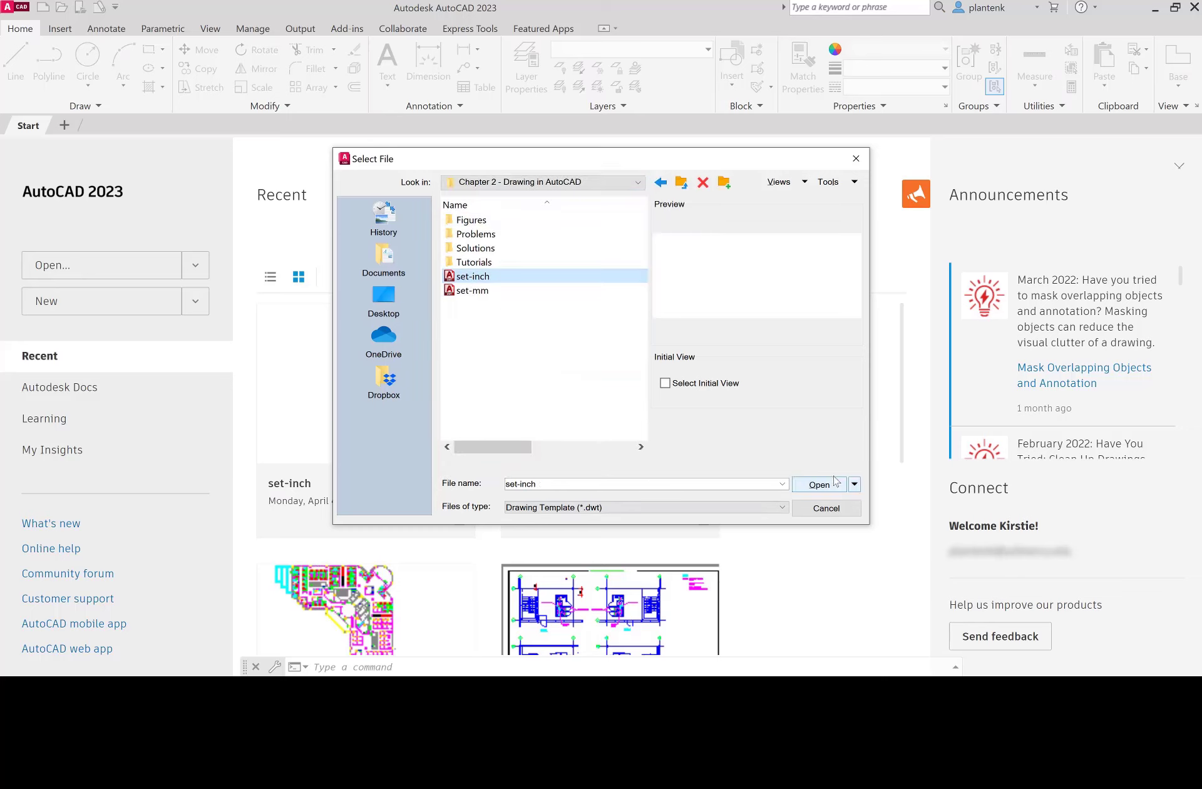
pyautogui.click(818, 486)
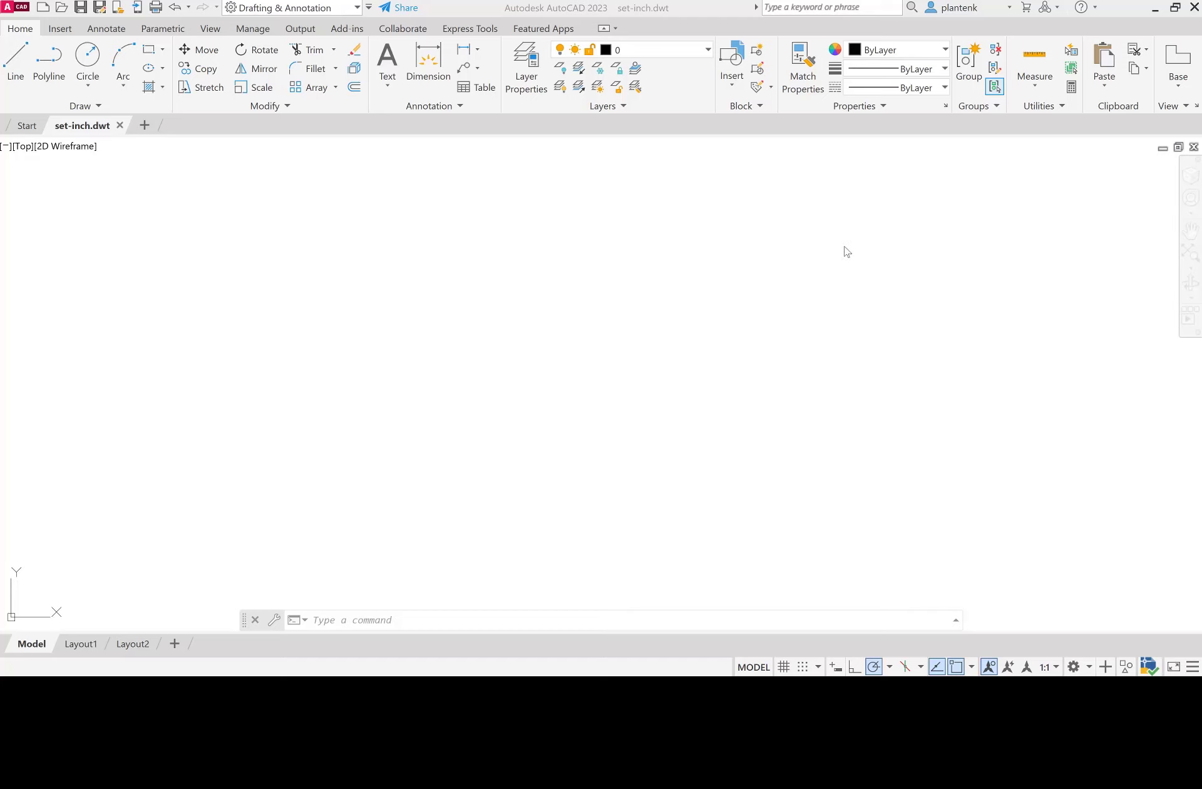
# Step: Start saving the template as a new file of type AutoCAD 2018 Drawing (*.dwg)
pyautogui.click(99, 8)
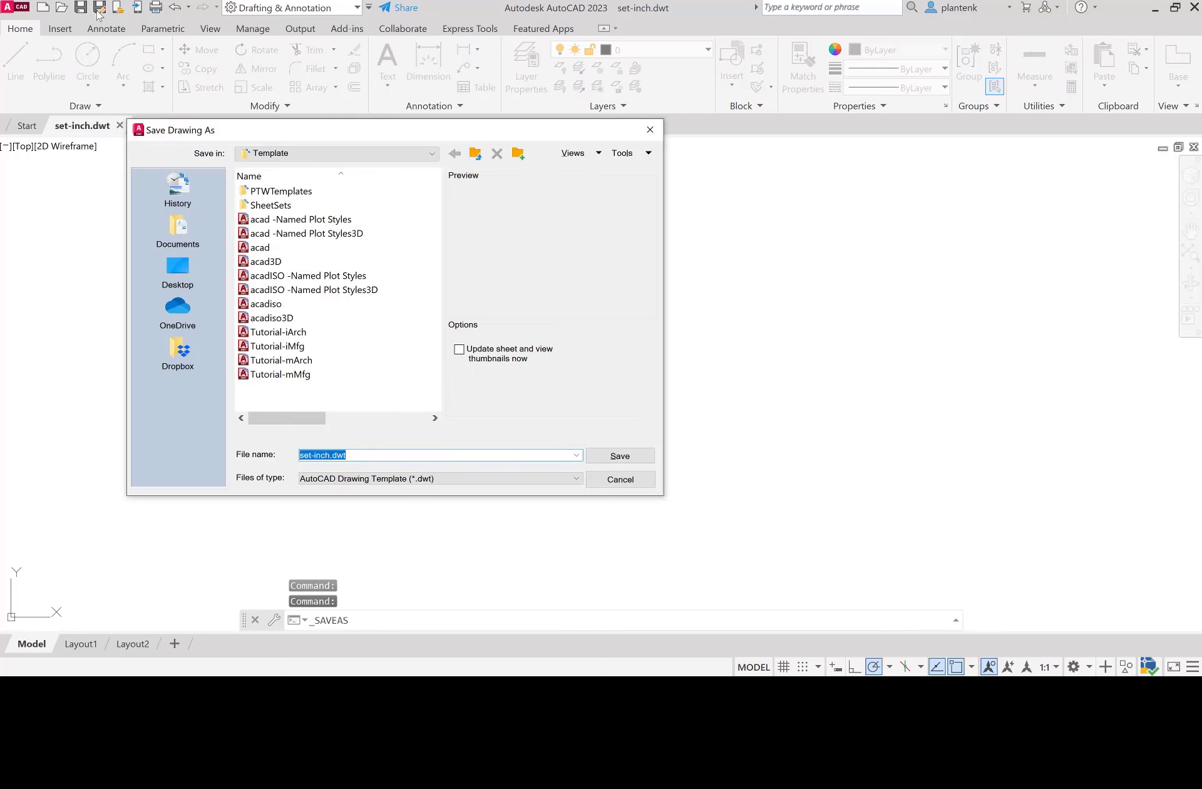
pyautogui.click(471, 480)
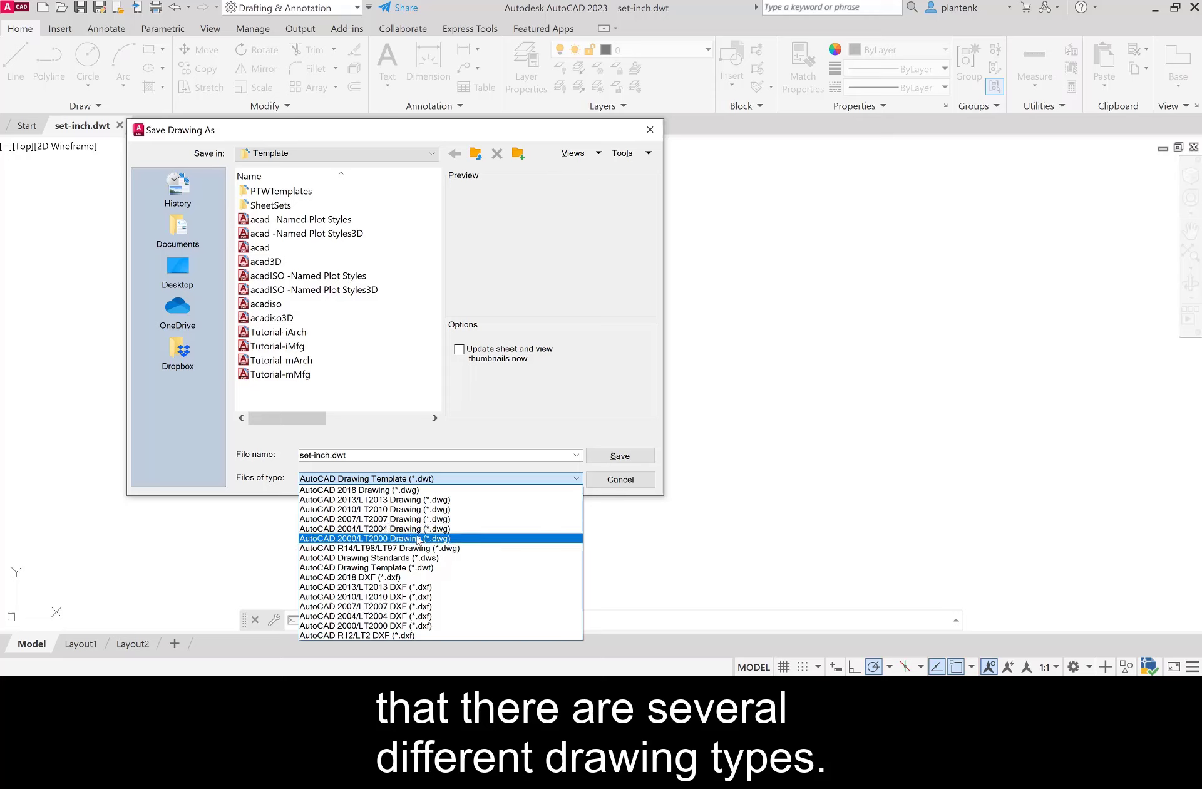
pyautogui.click(376, 492)
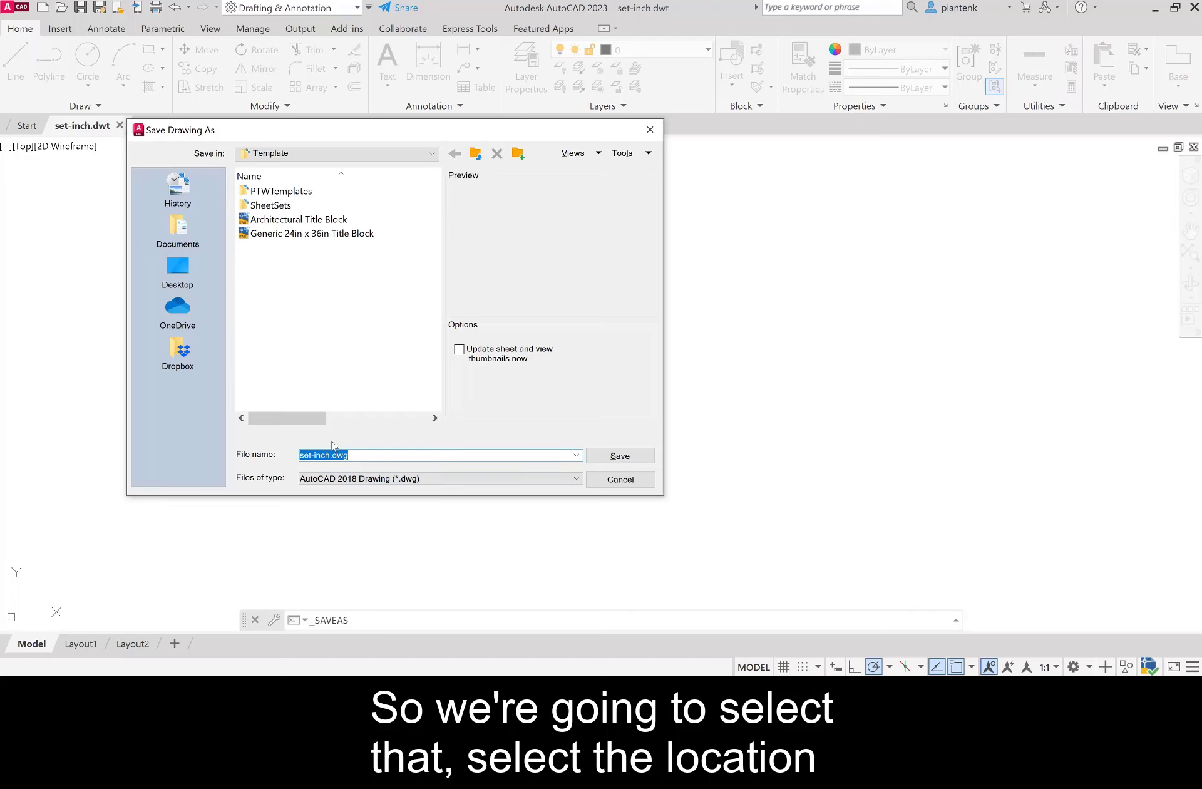
# Step: Set the save location to the D: drive folder EGE, EGE AutoCAD 2023, Chapter 2 - Drawing in AutoCAD, Tutorials, Coordinates
pyautogui.click(398, 154)
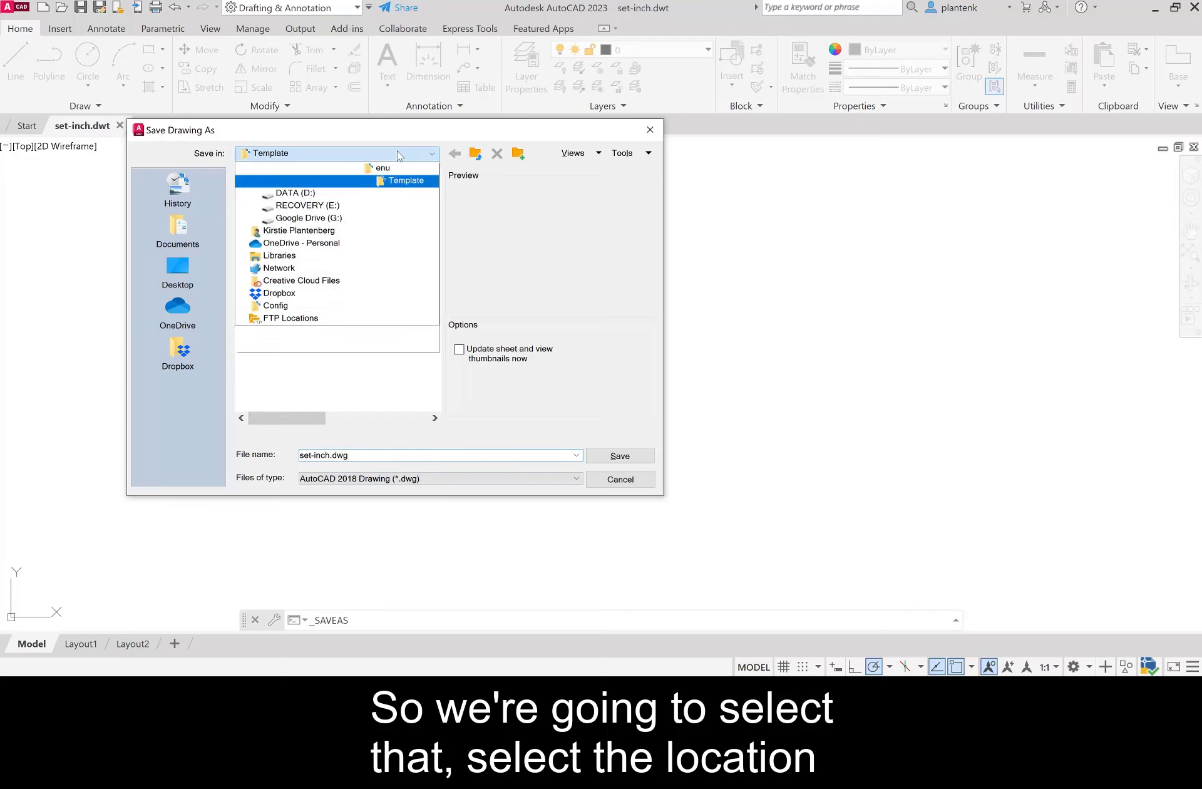
pyautogui.click(306, 315)
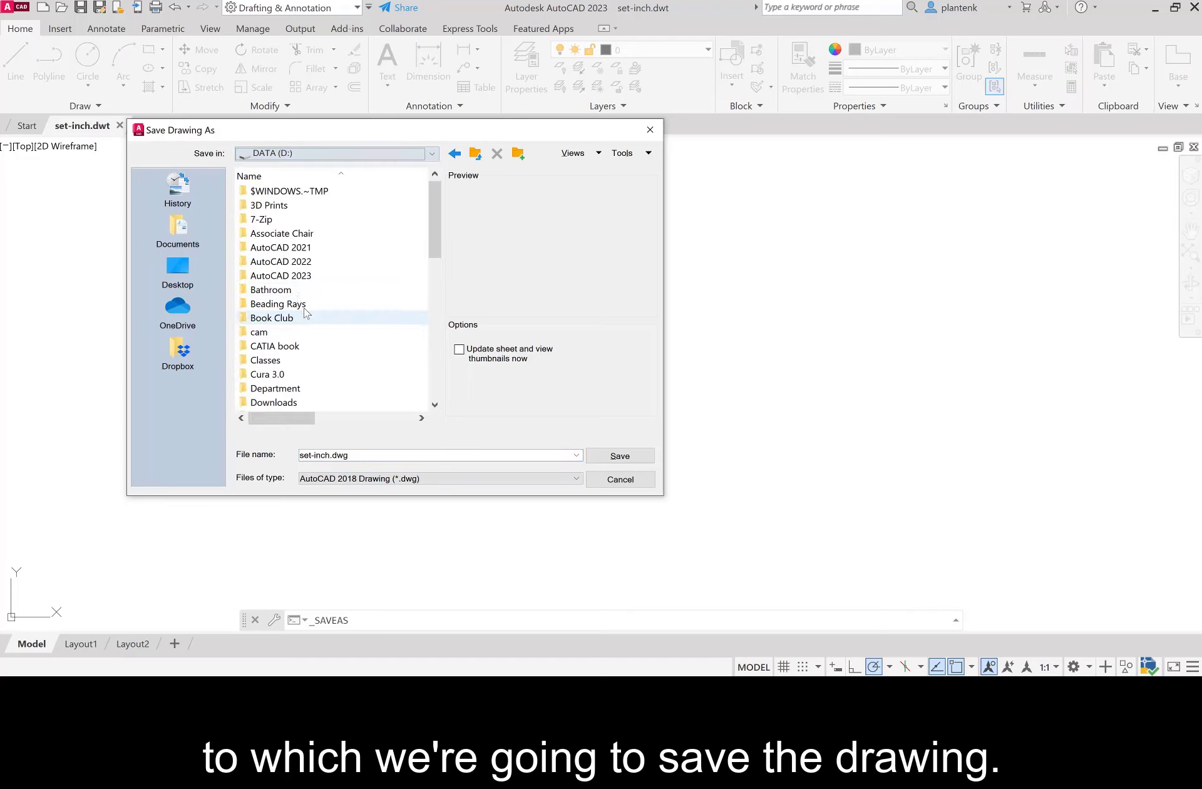
pyautogui.scroll(-3, 306, 314)
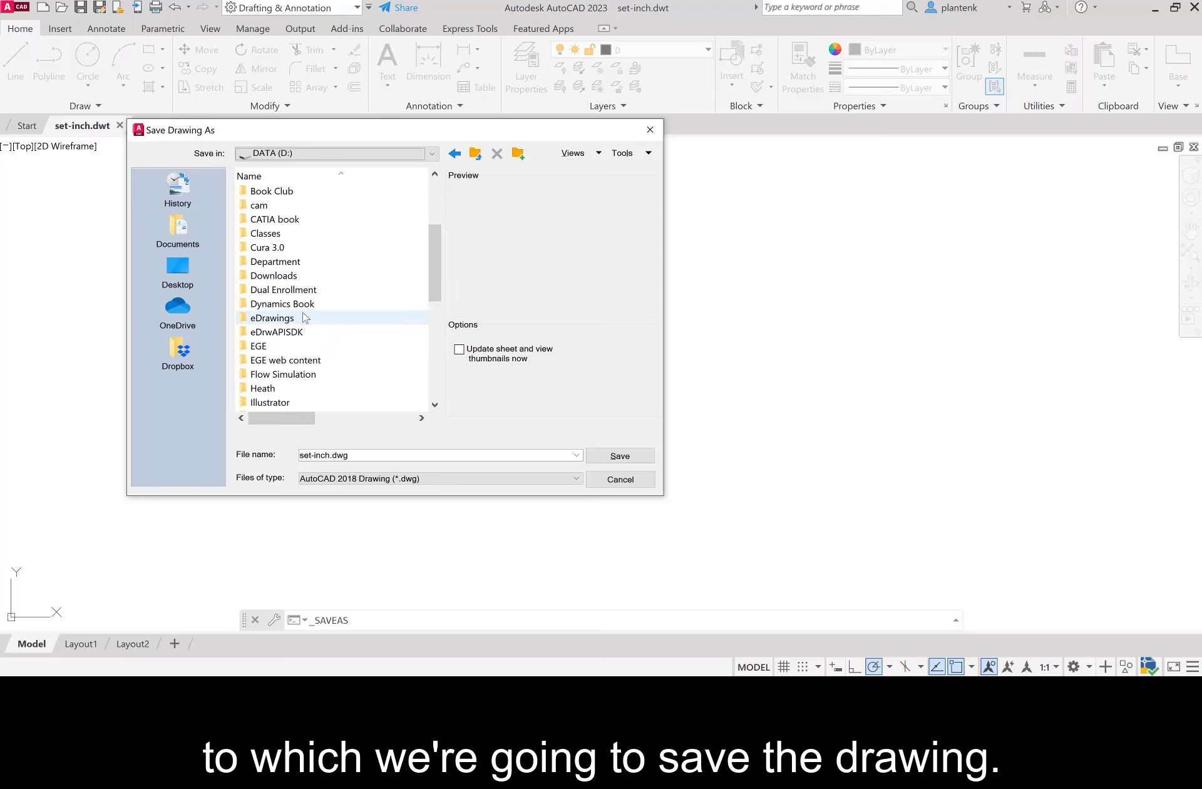
pyautogui.doubleClick(277, 345)
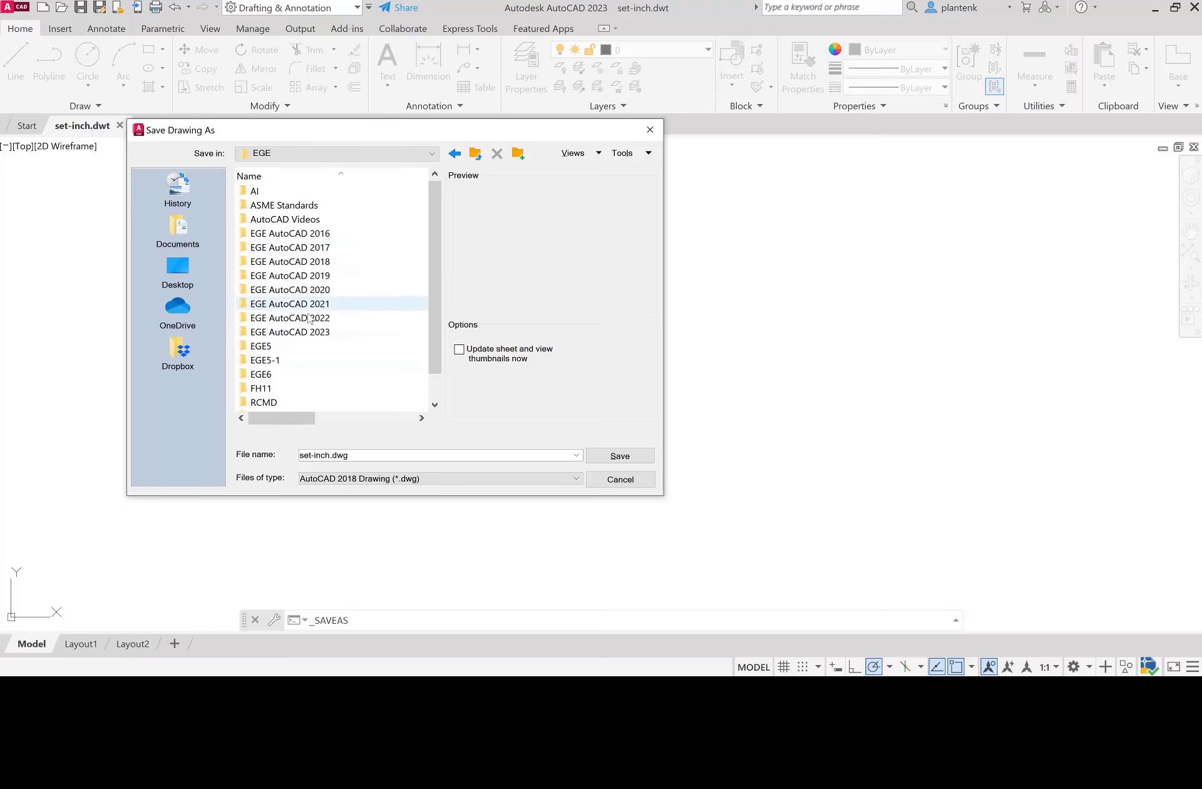
pyautogui.doubleClick(311, 332)
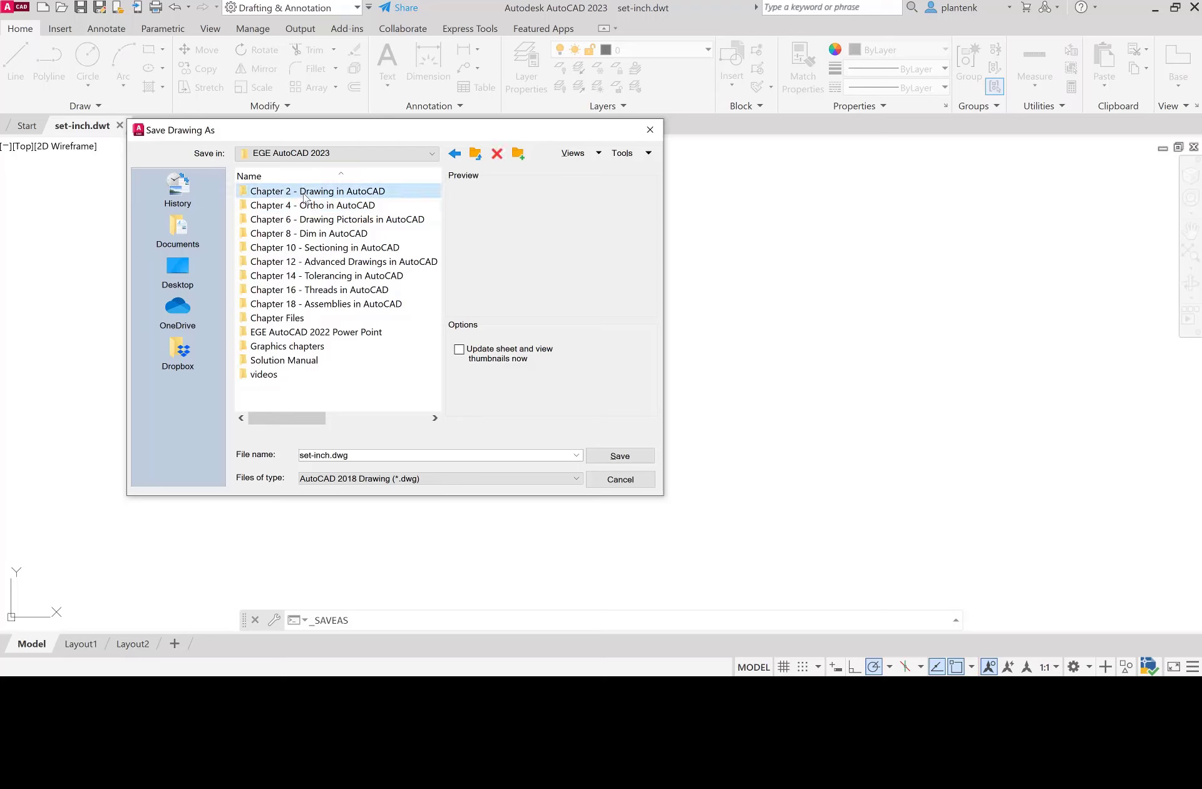
pyautogui.doubleClick(306, 193)
pyautogui.doubleClick(272, 234)
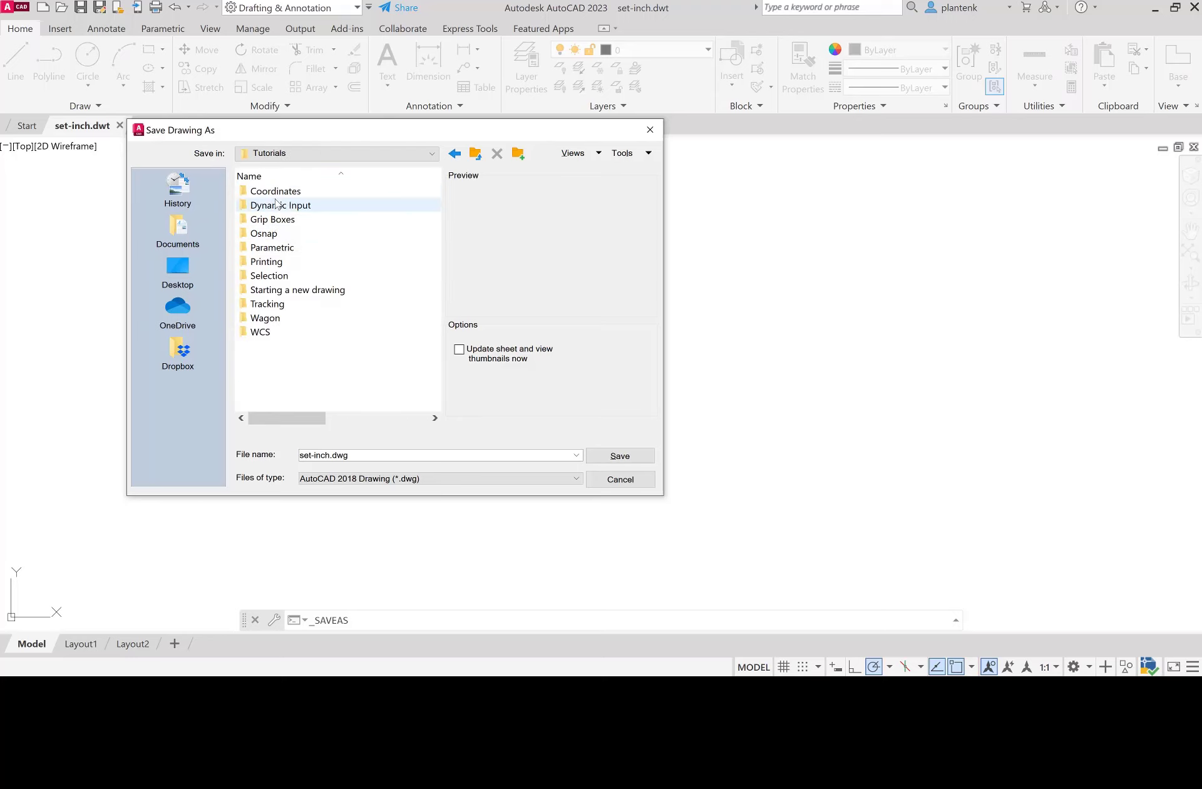
pyautogui.doubleClick(276, 191)
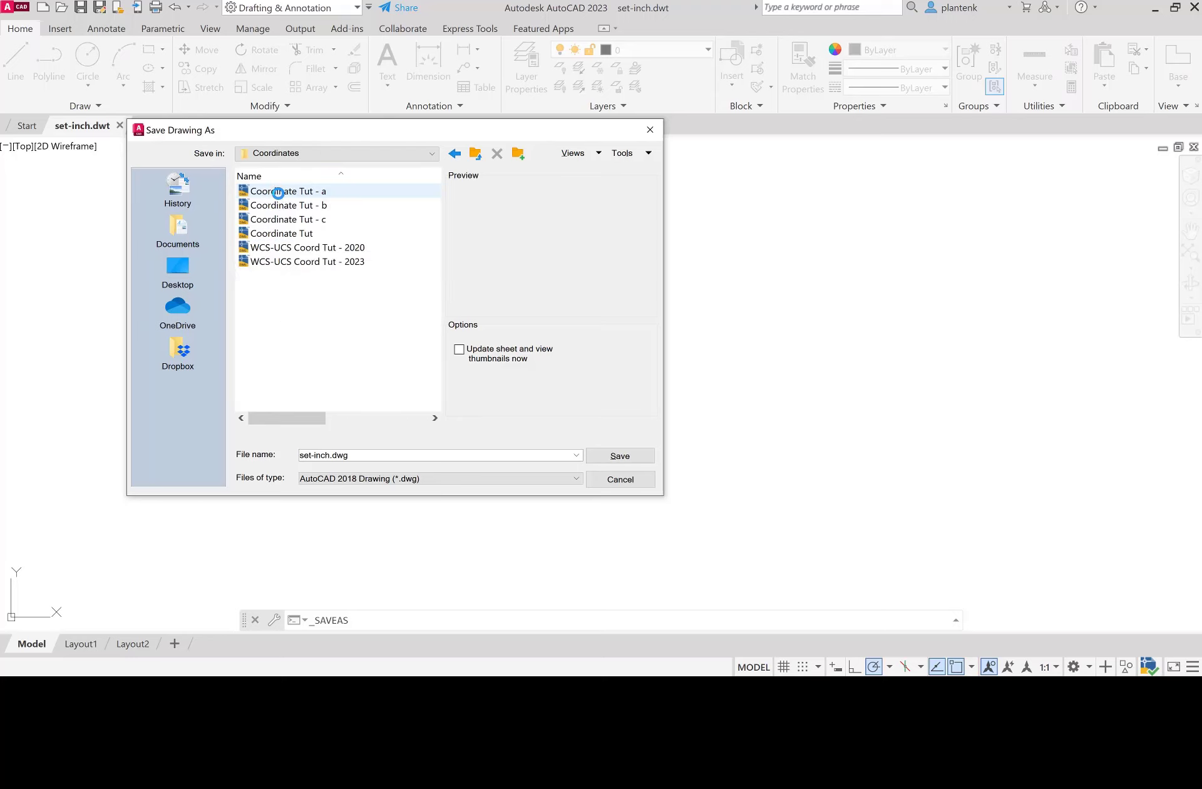
# Step: Name the drawing WCS-UCS Coord Tut and save it
pyautogui.doubleClick(360, 454)
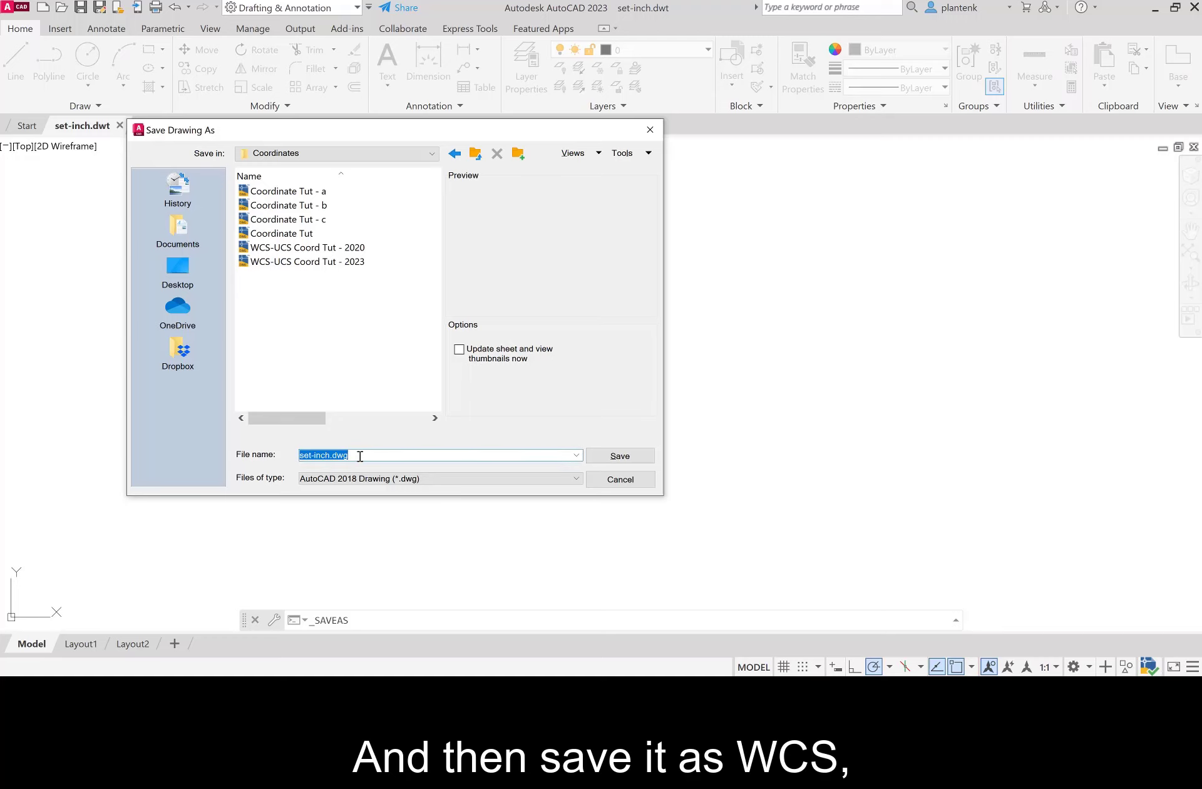
pyautogui.write('WCS-UCS Coord Tut')
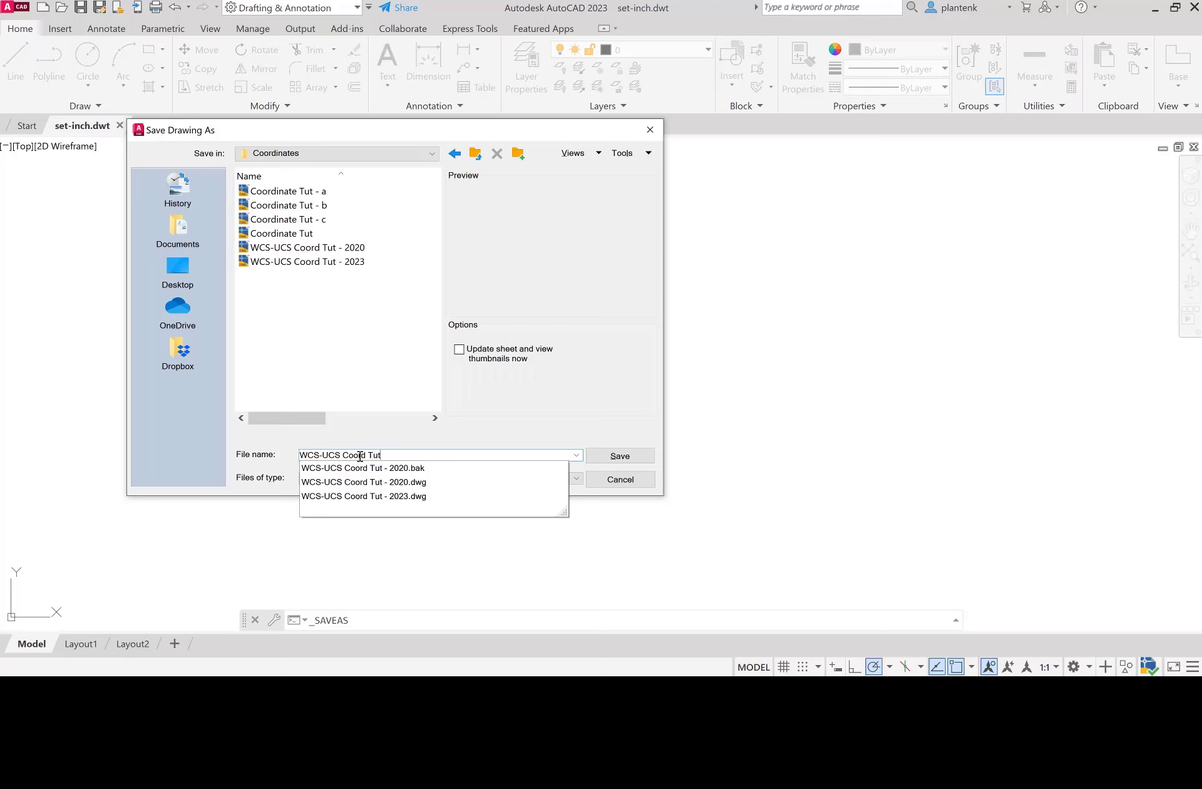
pyautogui.click(627, 458)
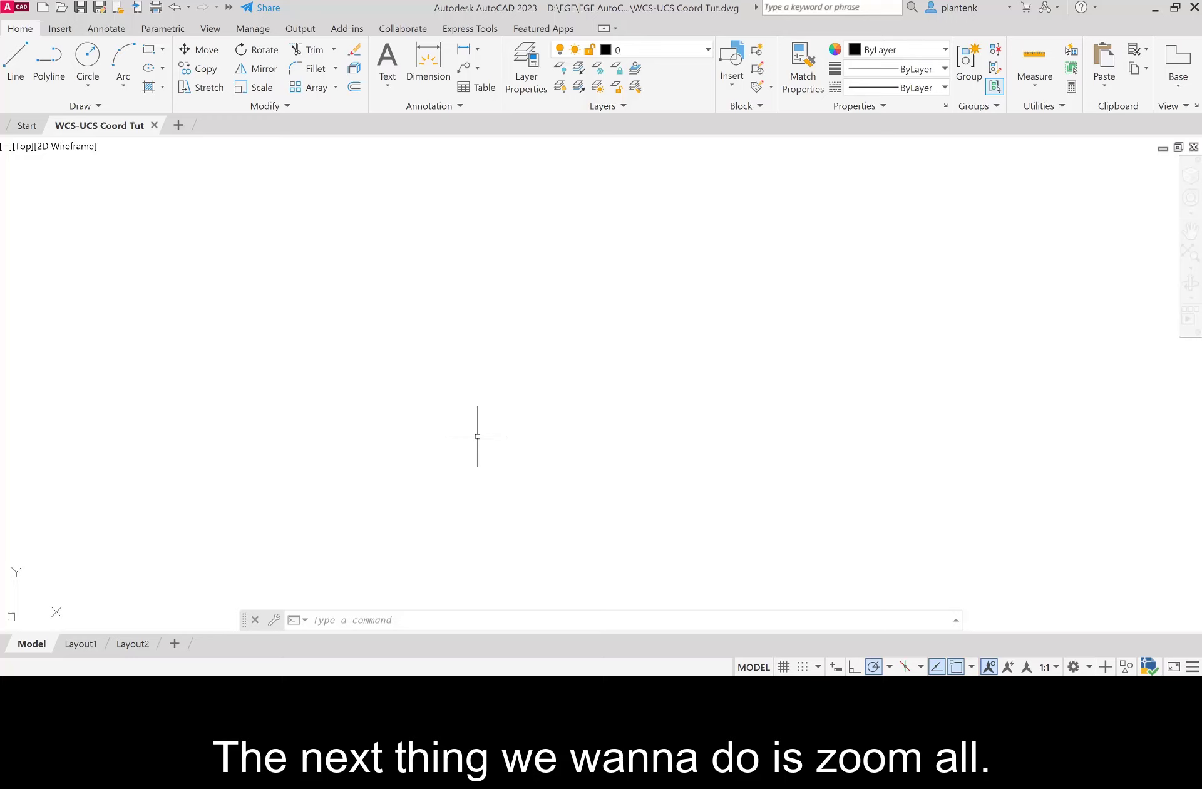
# Step: Zoom the drawing view with the All option
pyautogui.write('z')
pyautogui.press('Return')
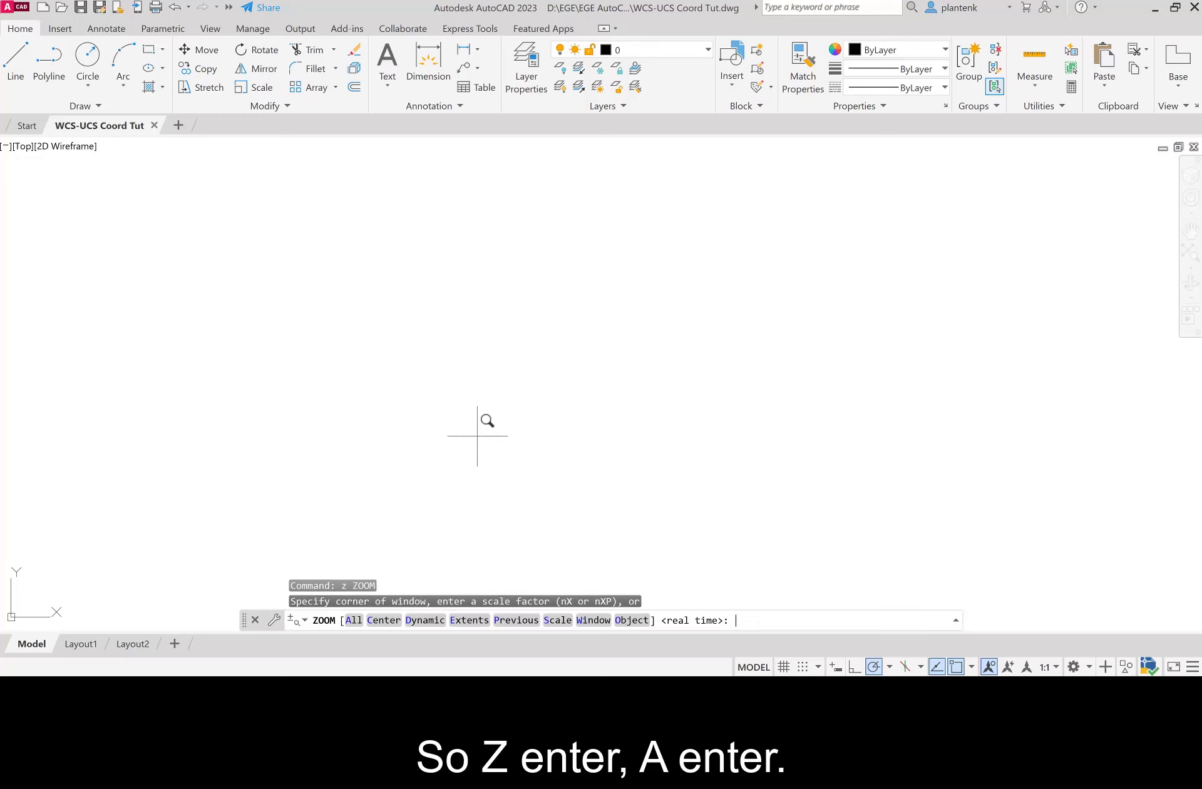
pyautogui.press('Return')
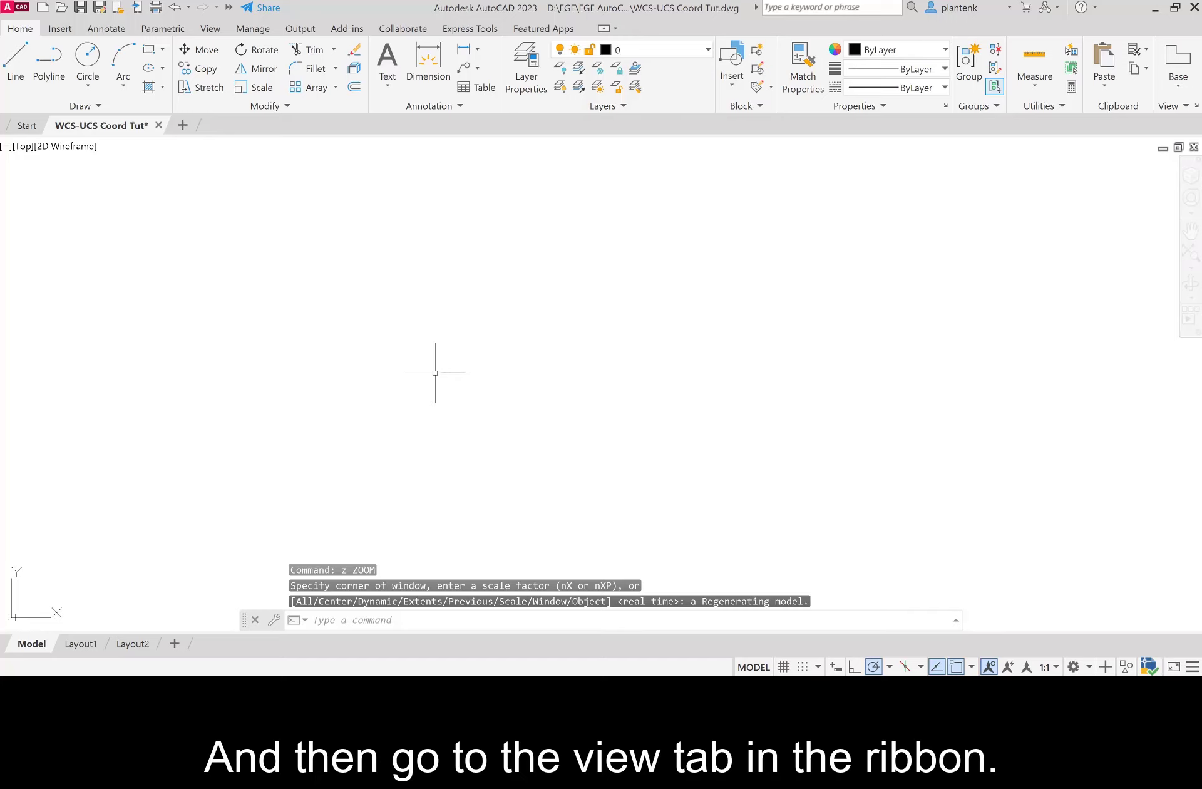
# Step: Add the hidden Coordinates tools to the View ribbon
pyautogui.click(212, 30)
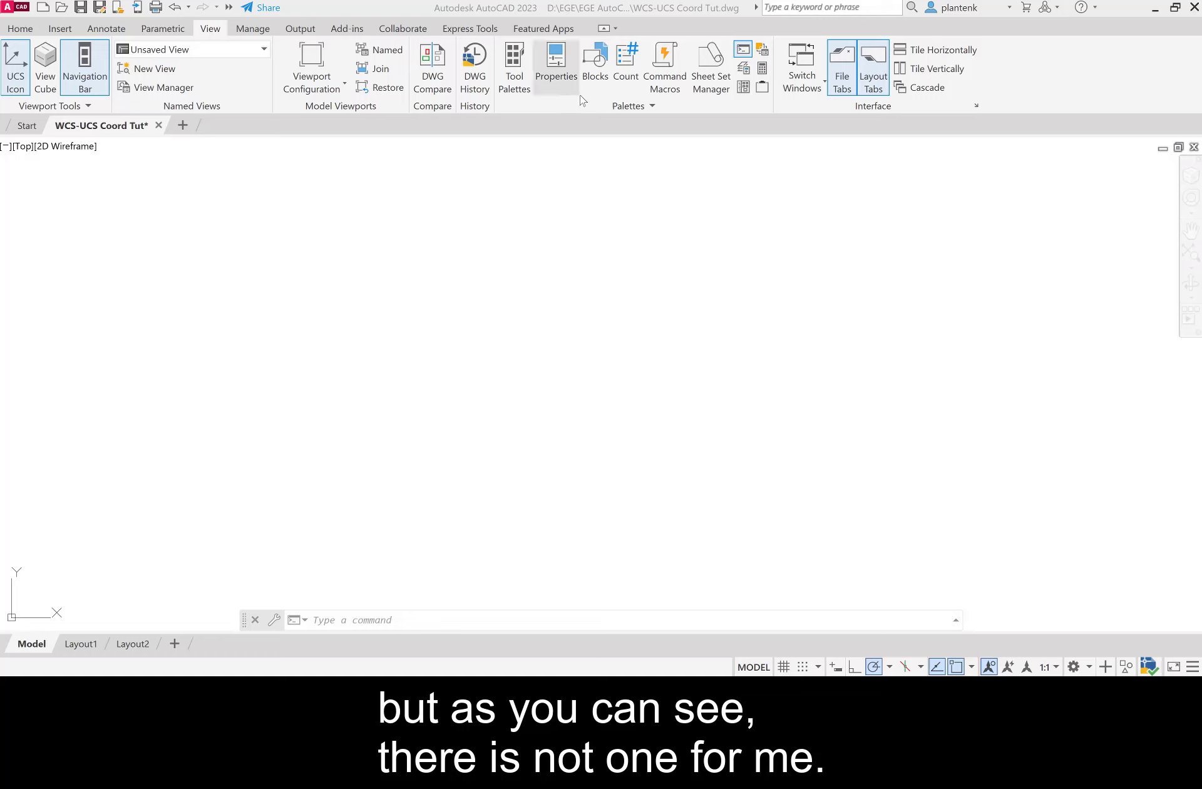
pyautogui.rightClick(518, 110)
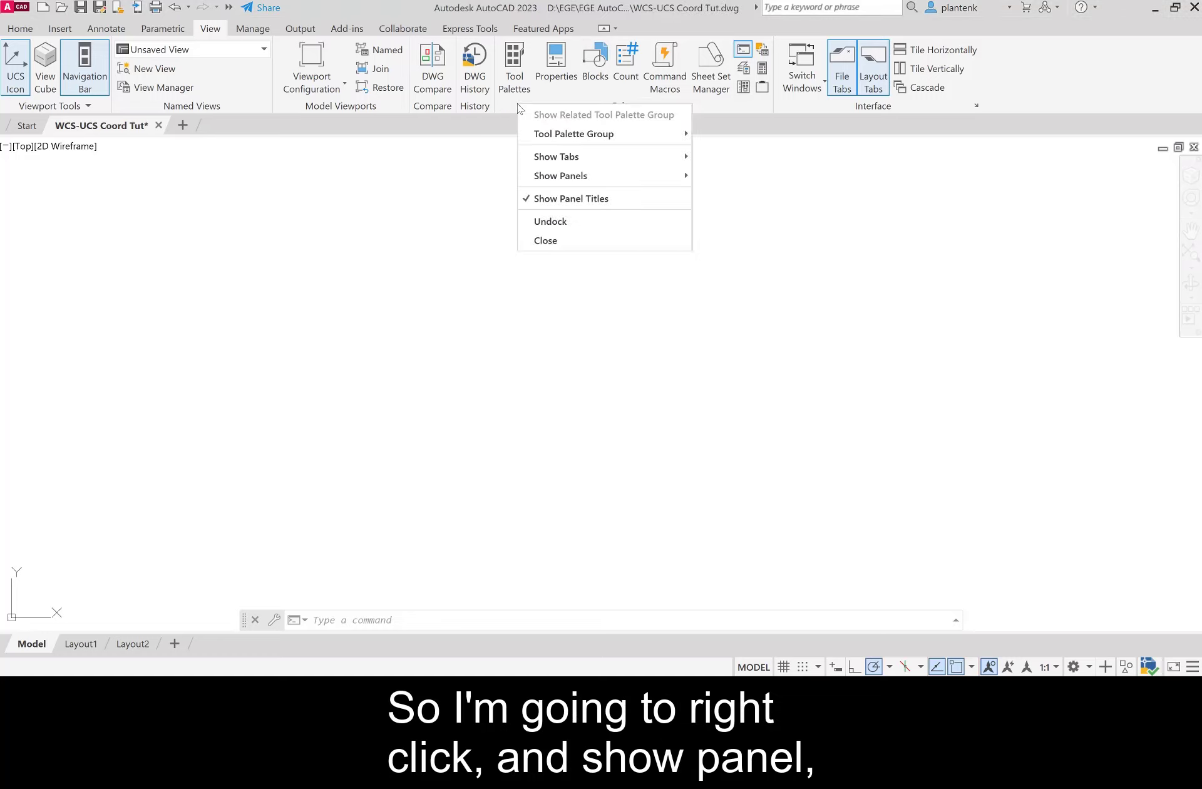
pyautogui.moveTo(558, 180)
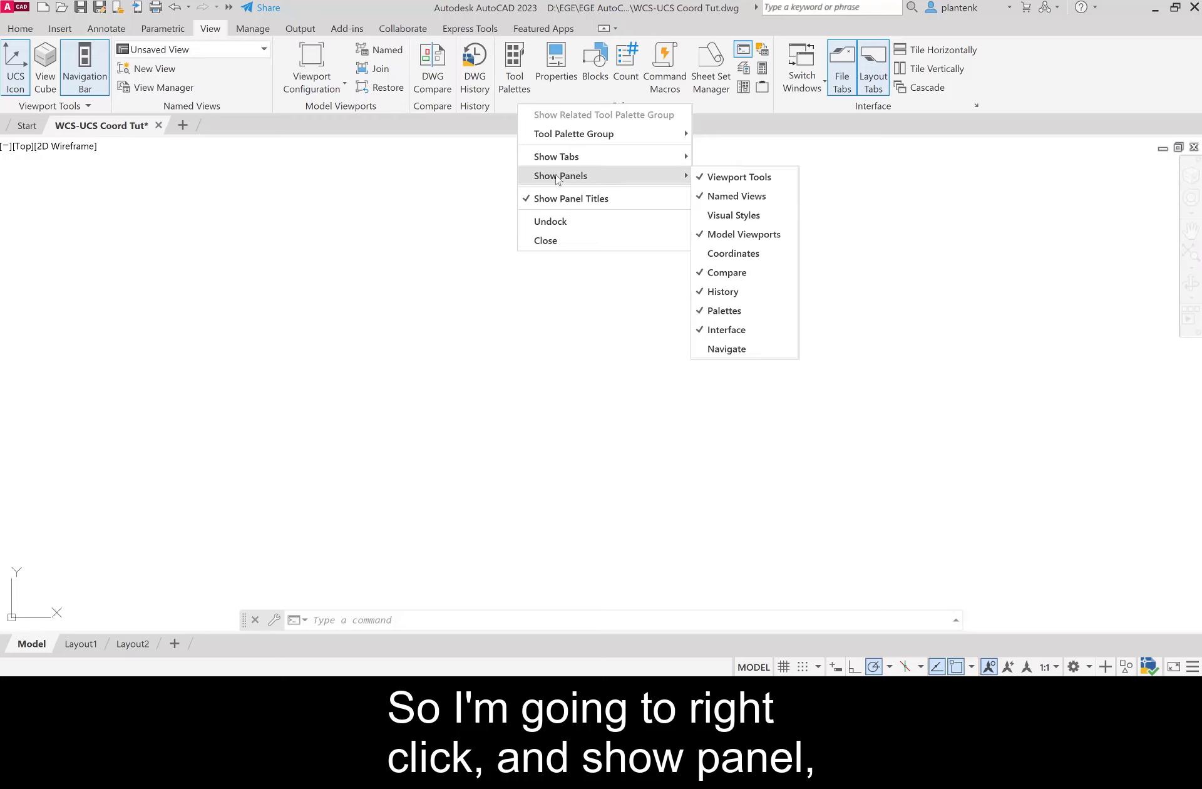
pyautogui.click(735, 255)
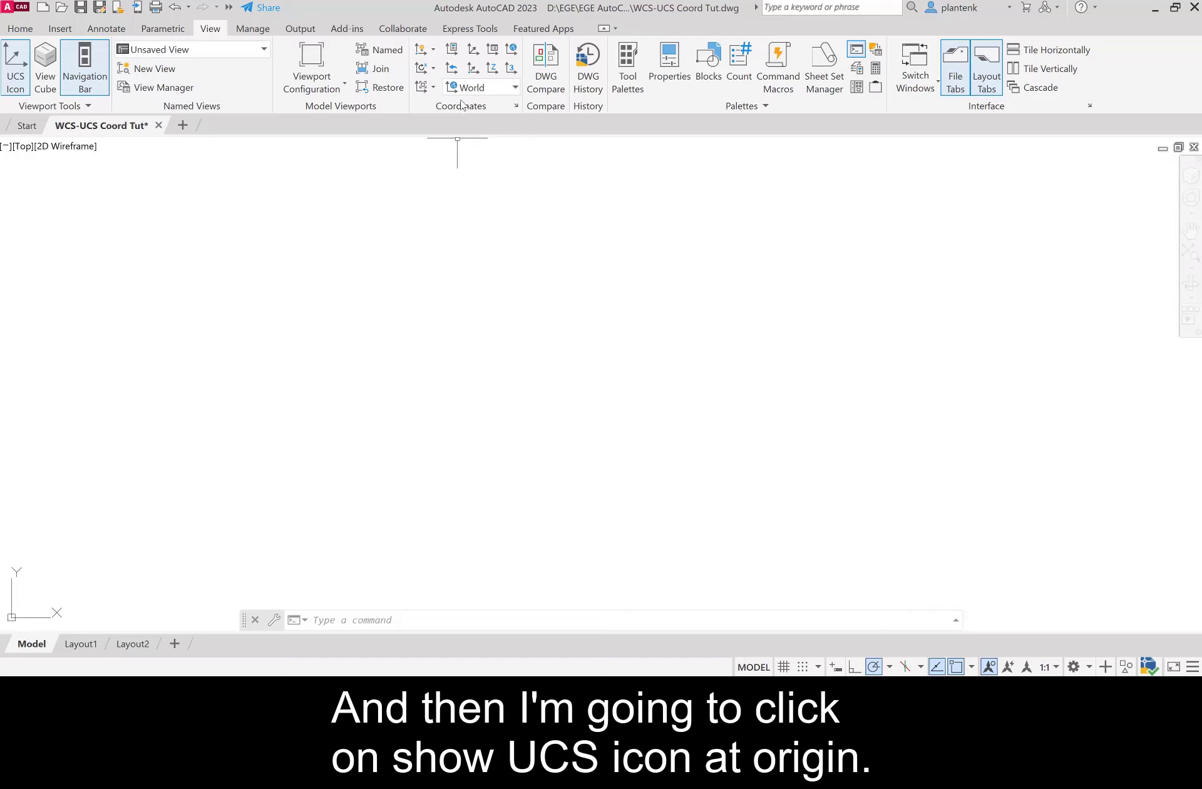
# Step: Set the UCS icon to show at the origin and pan the origin towards the middle of the drawing area
pyautogui.click(433, 50)
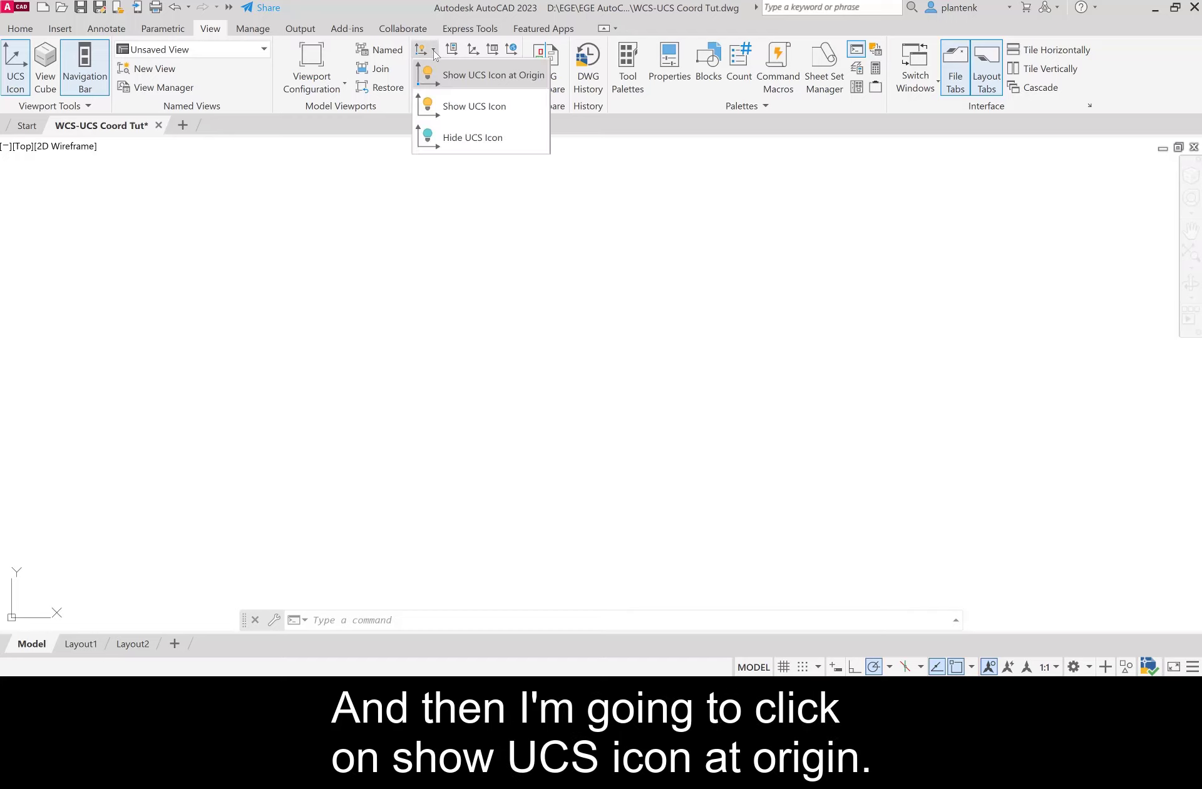
pyautogui.click(483, 76)
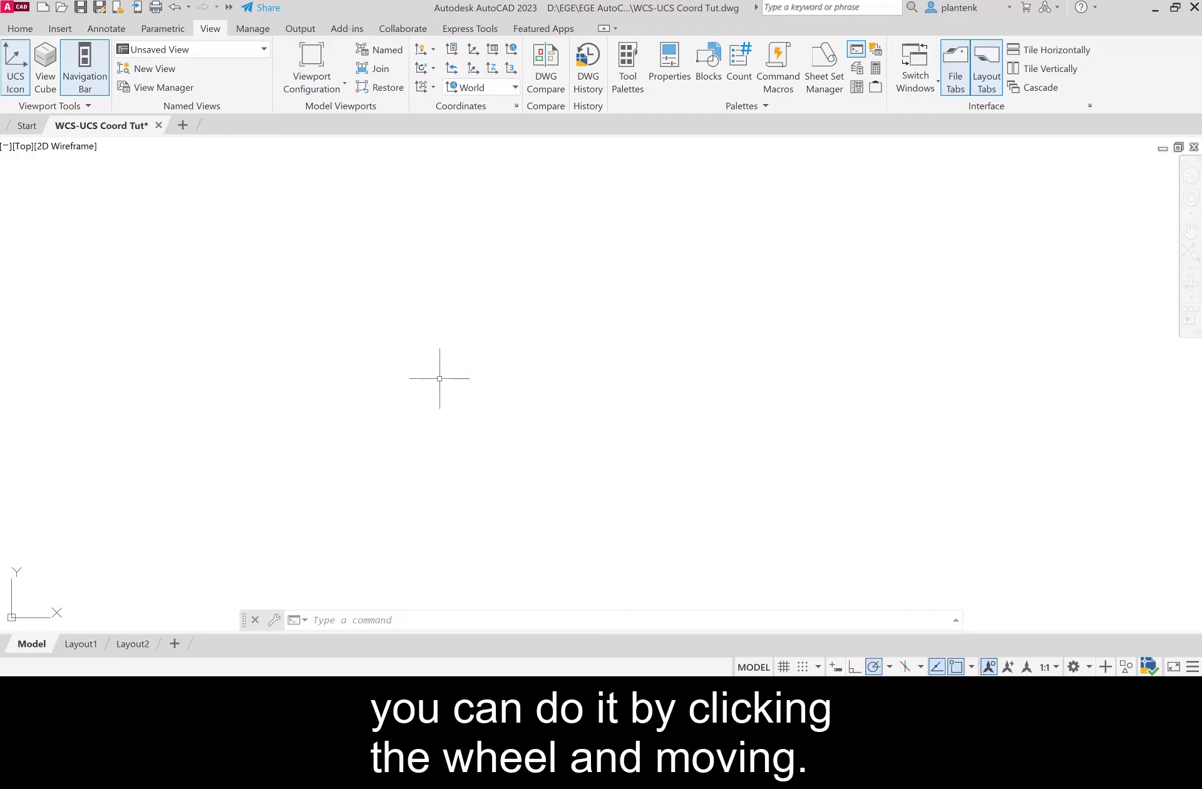
pyautogui.click(1191, 230)
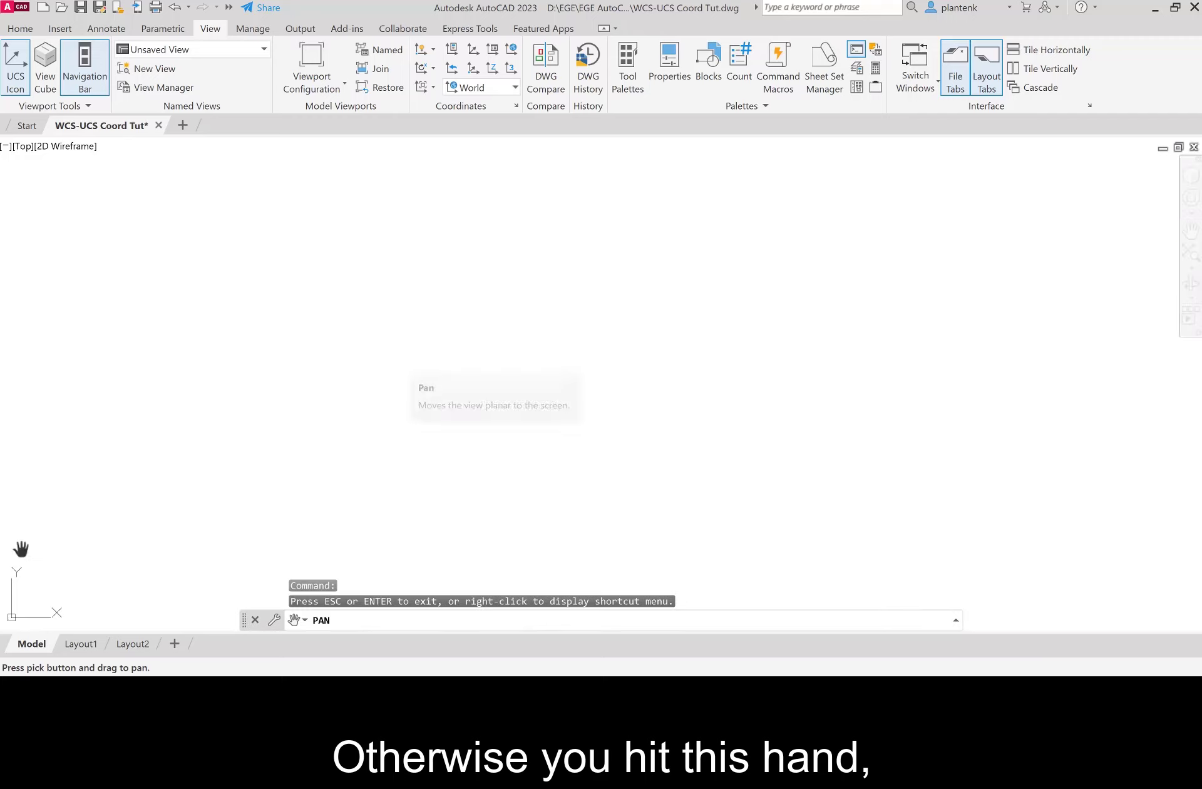
pyautogui.moveTo(55, 570)
pyautogui.mouseDown()
pyautogui.moveTo(83, 496)
pyautogui.moveTo(199, 454)
pyautogui.moveTo(201, 437)
pyautogui.mouseUp()
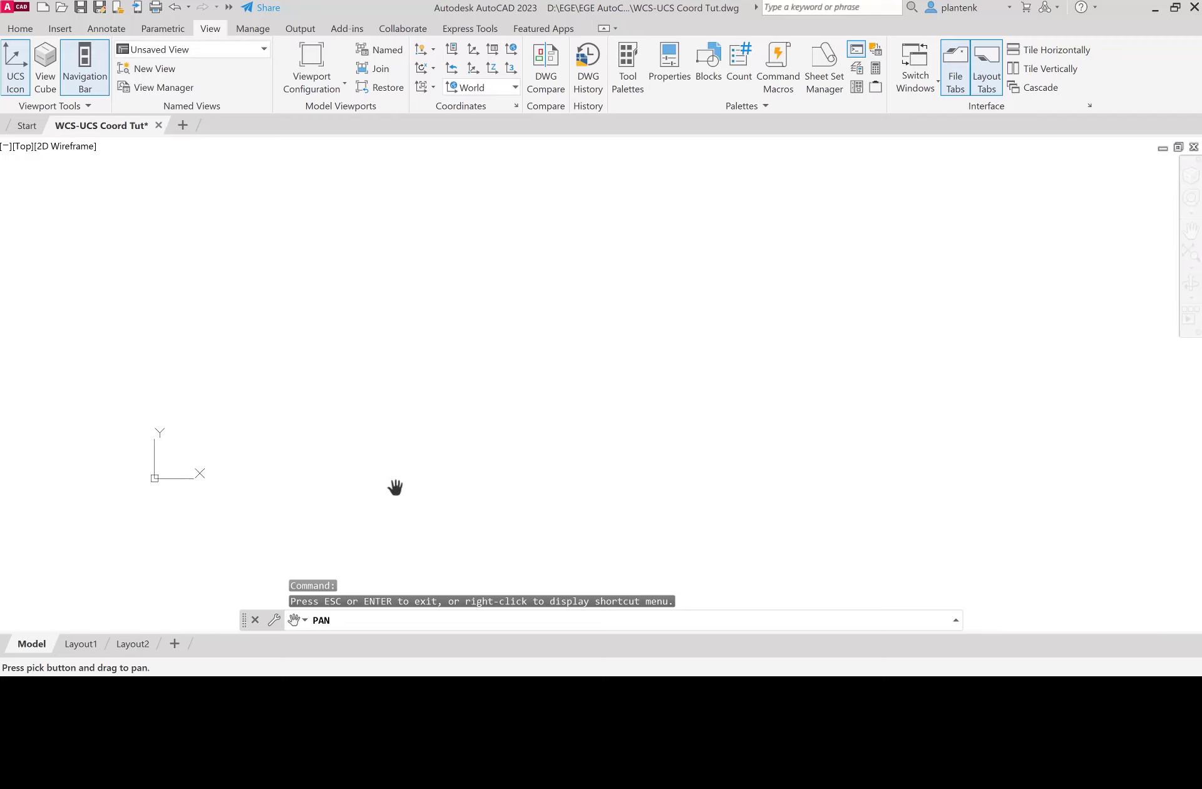
pyautogui.press('Escape')
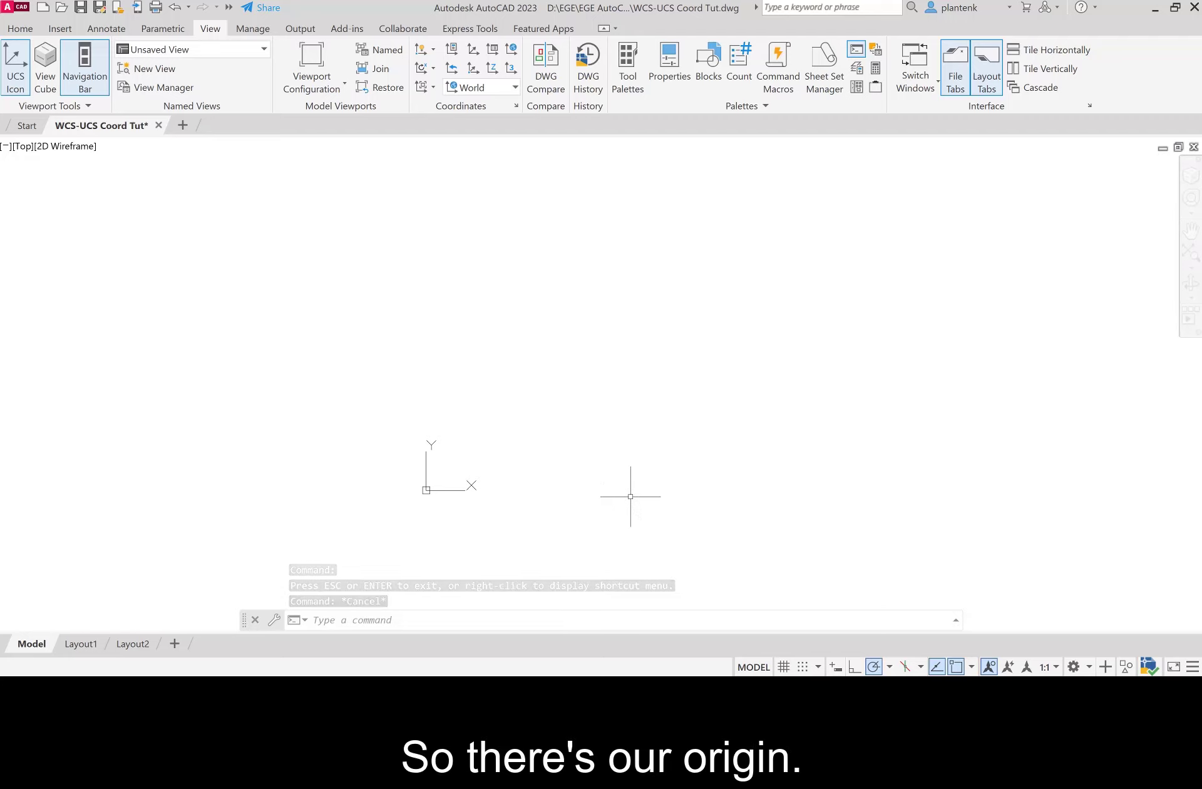
# Step: Enable the cursor coordinates display on the status bar
pyautogui.click(907, 366)
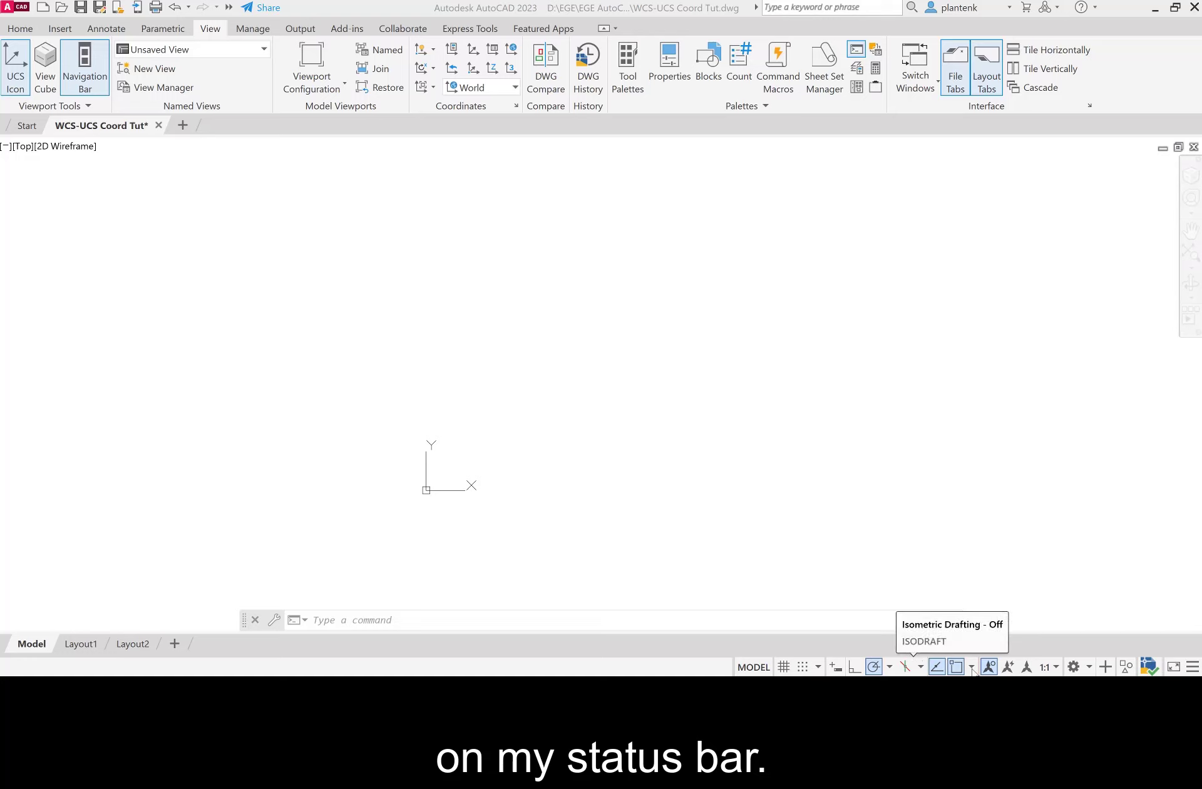
pyautogui.click(1193, 669)
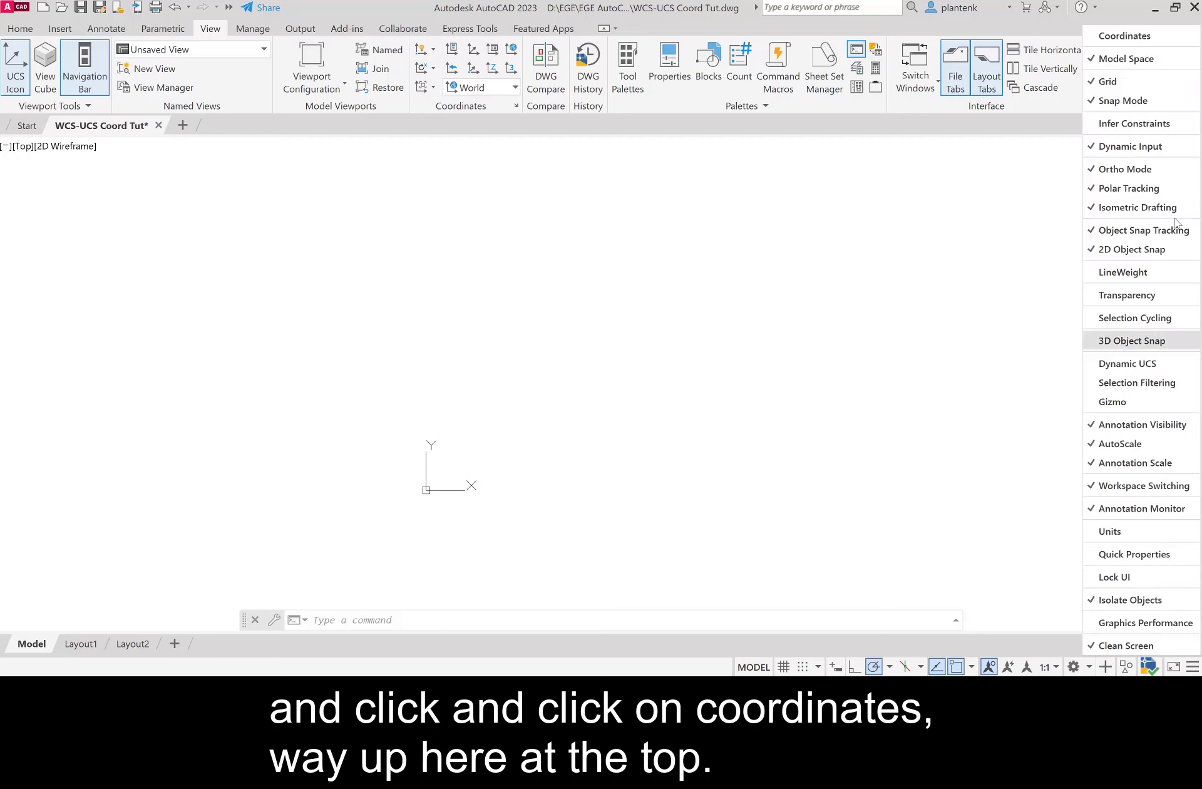
pyautogui.click(1129, 39)
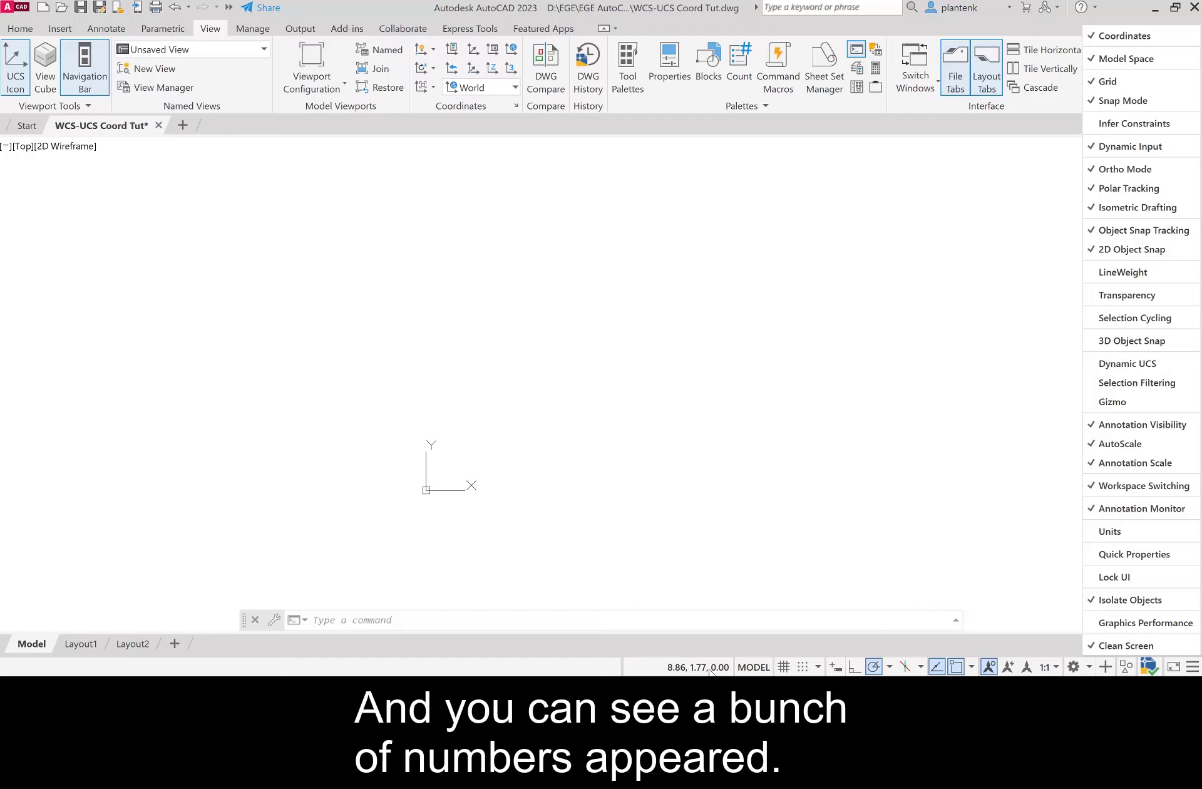
pyautogui.click(710, 573)
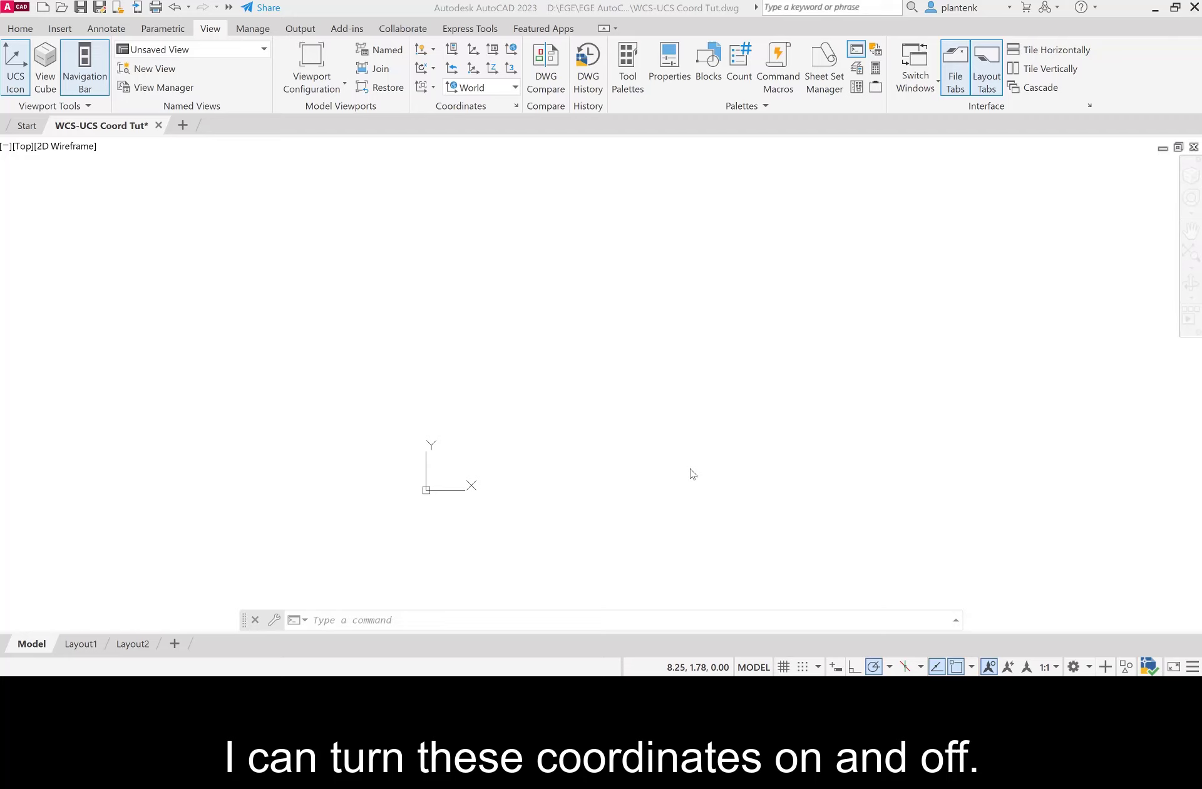
# Step: Turn the live updating of the cursor coordinates off and back on
pyautogui.click(695, 670)
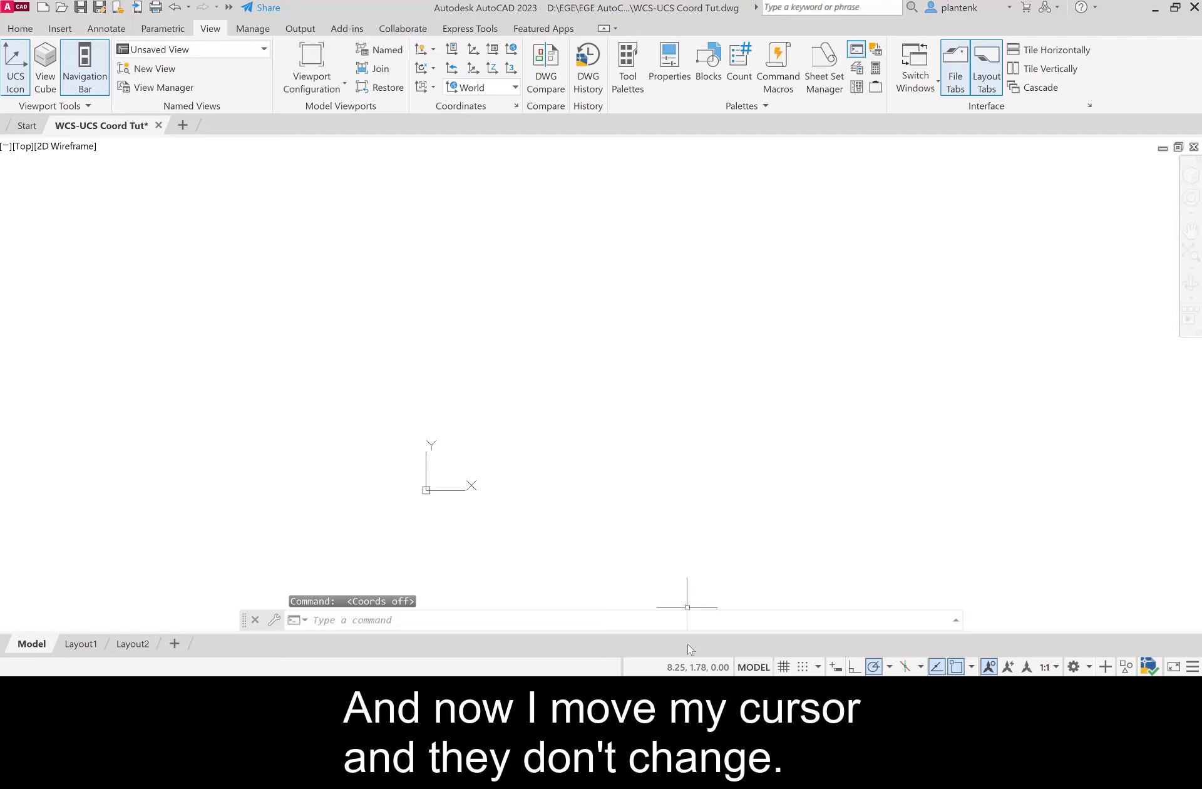
pyautogui.click(685, 668)
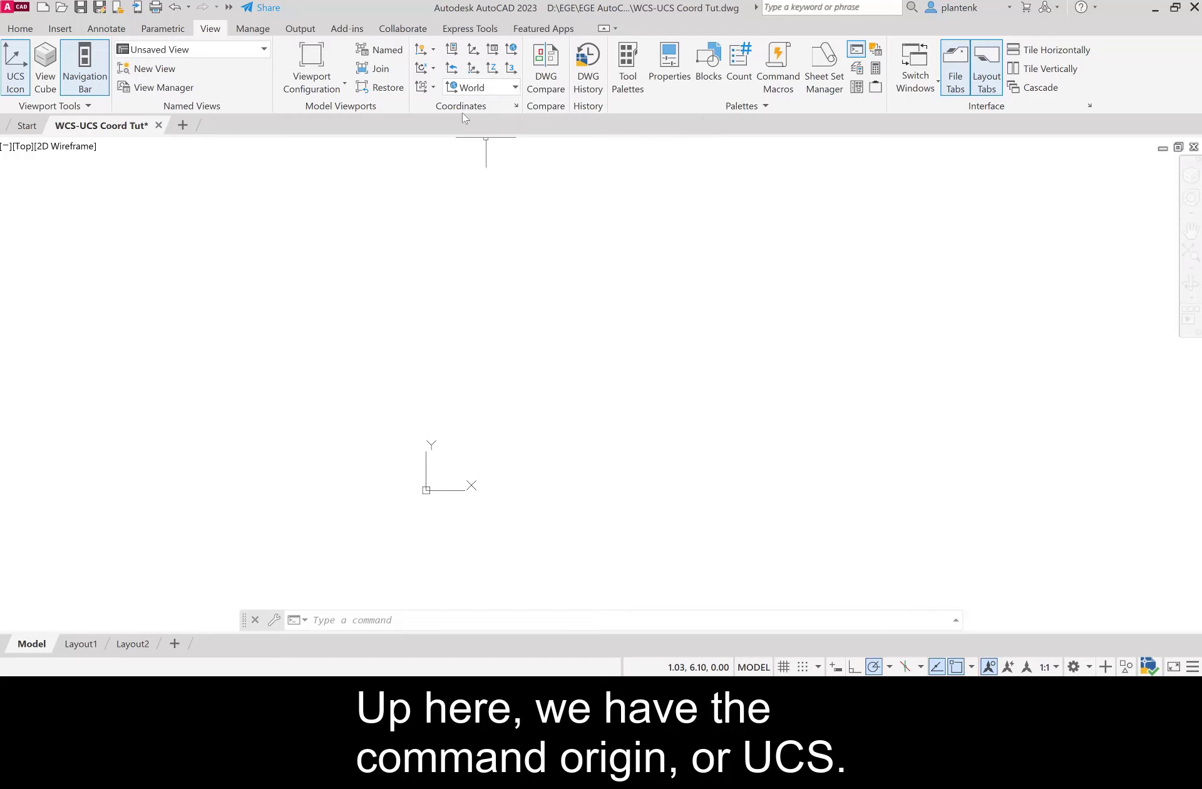
# Step: Move the UCS origin to a free point about 4.7 units away at 57 degrees, and restore the World coordinate system
pyautogui.click(472, 69)
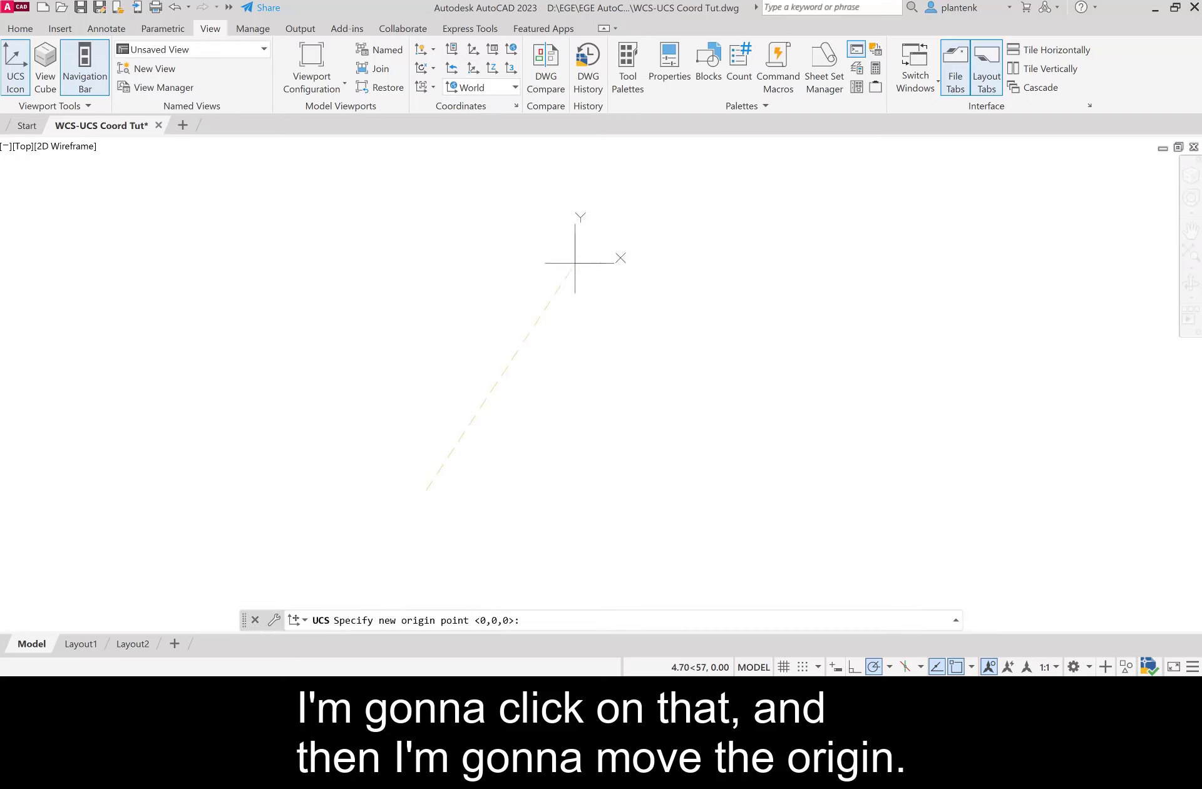
pyautogui.click(575, 263)
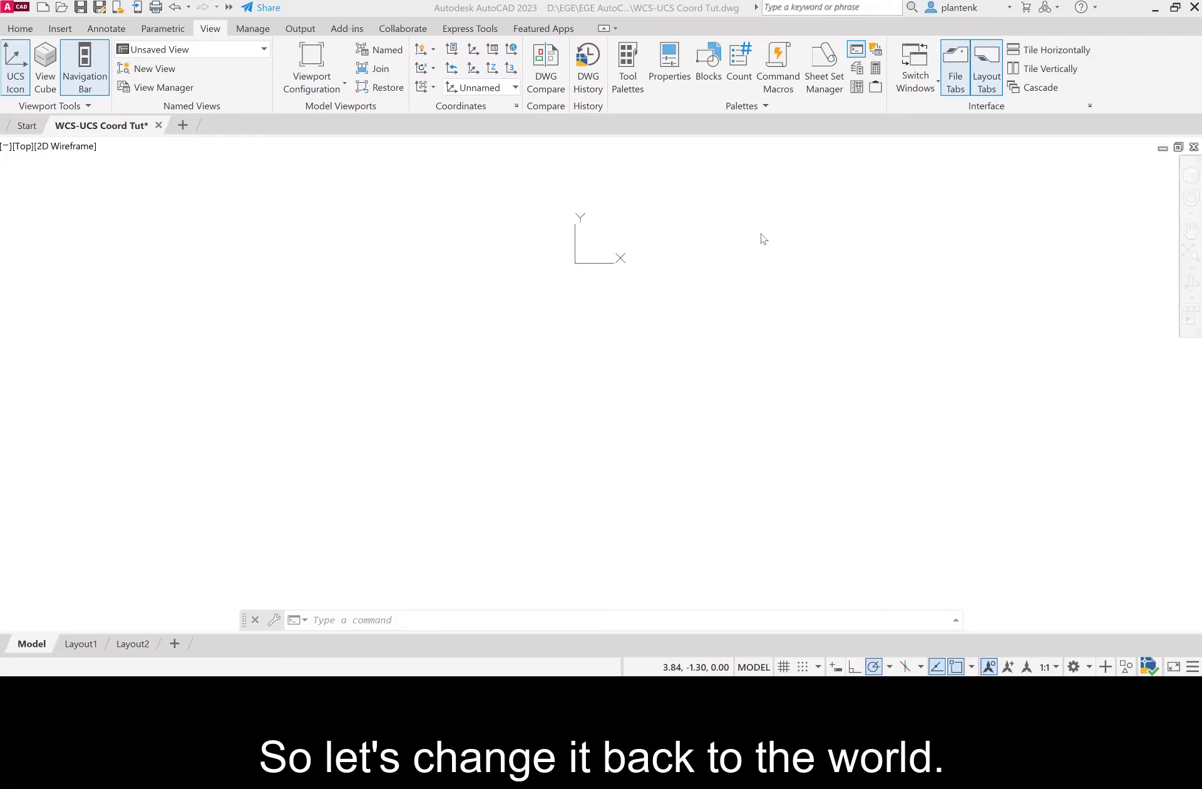
pyautogui.click(512, 52)
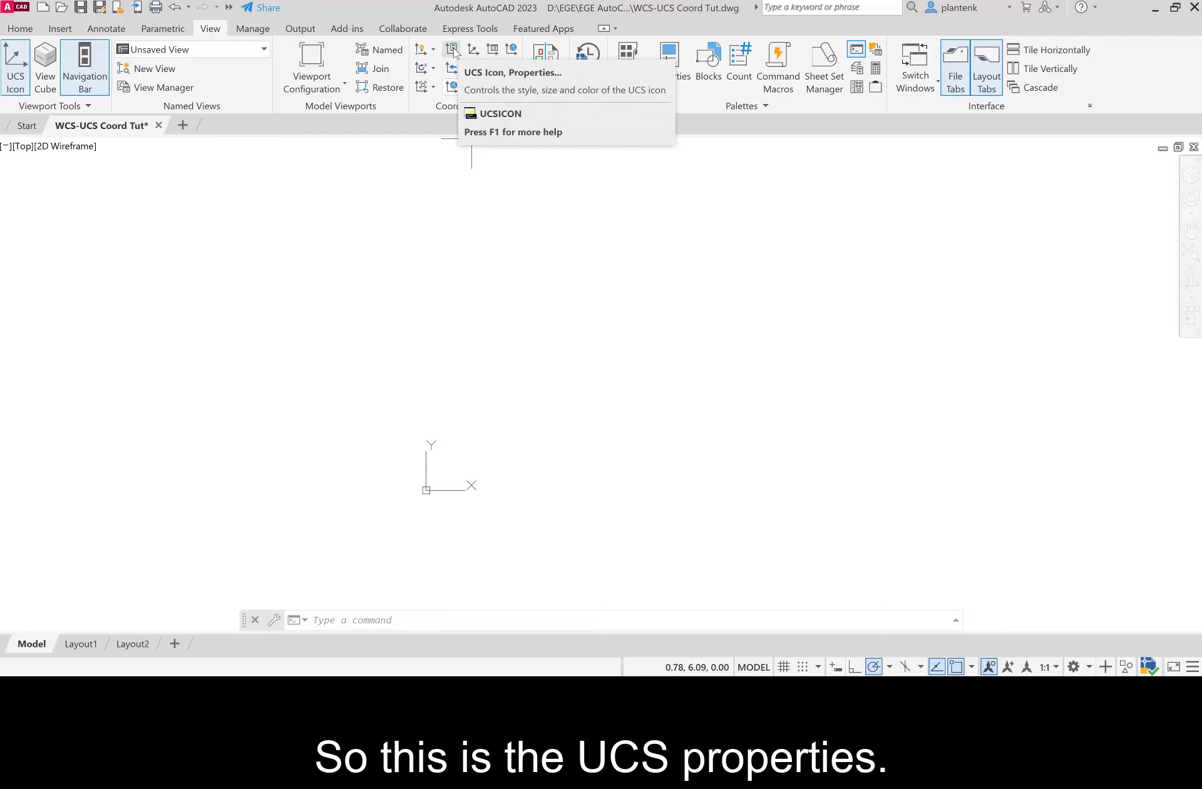
# Step: Apply the 2D style to the UCS icon and set the icon style back to 3D
pyautogui.click(454, 52)
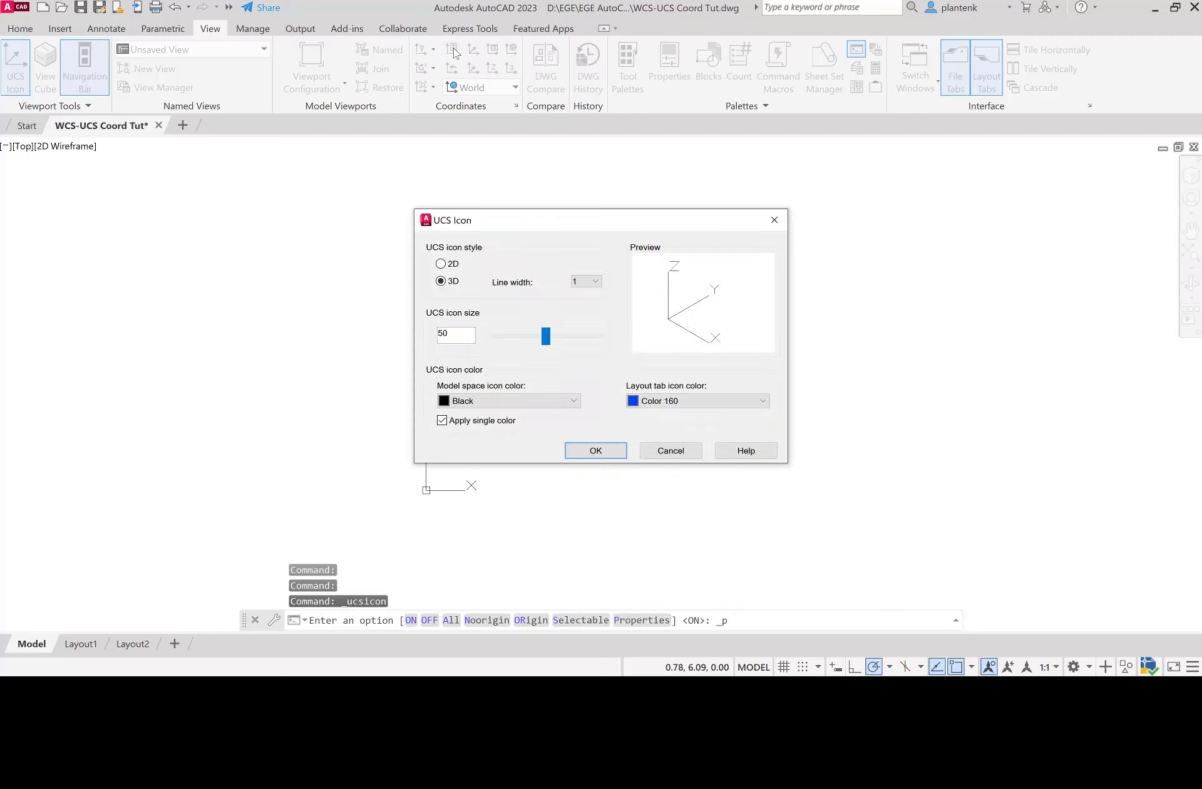
pyautogui.moveTo(557, 222); pyautogui.dragTo(296, 148)
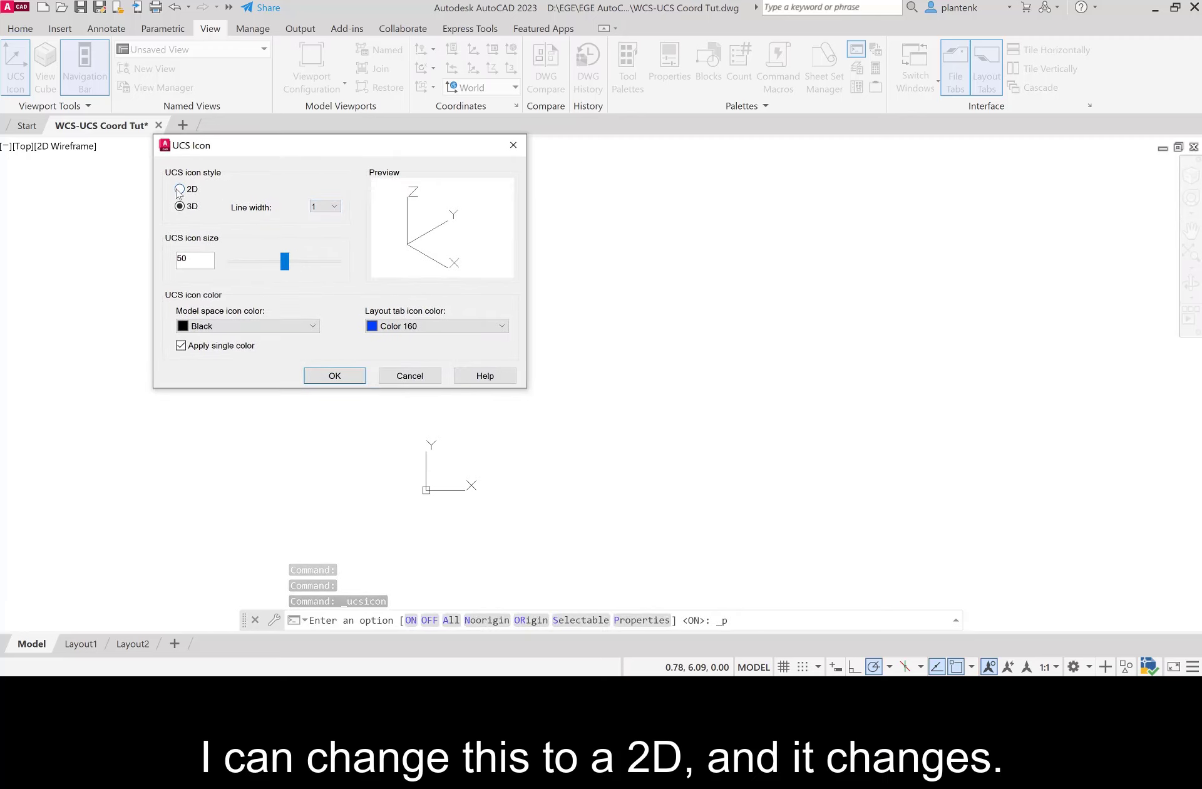
pyautogui.click(179, 190)
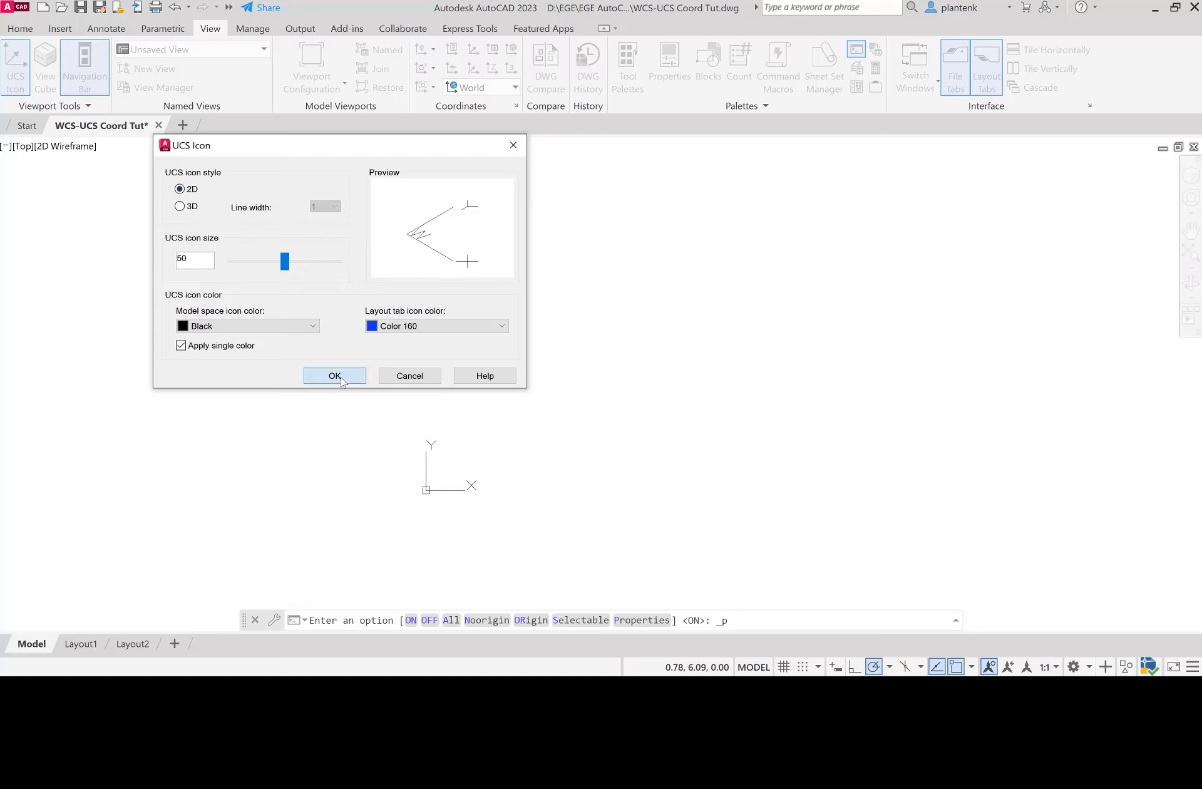
pyautogui.click(335, 375)
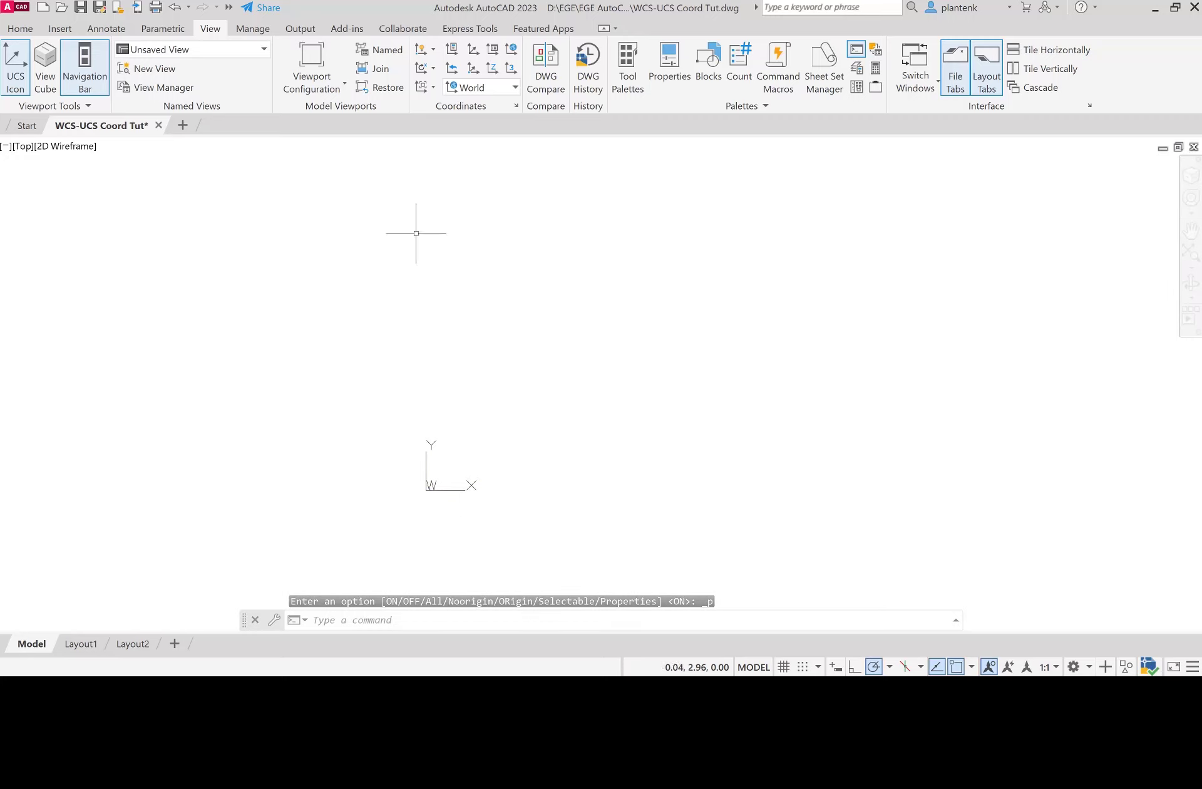
pyautogui.click(452, 51)
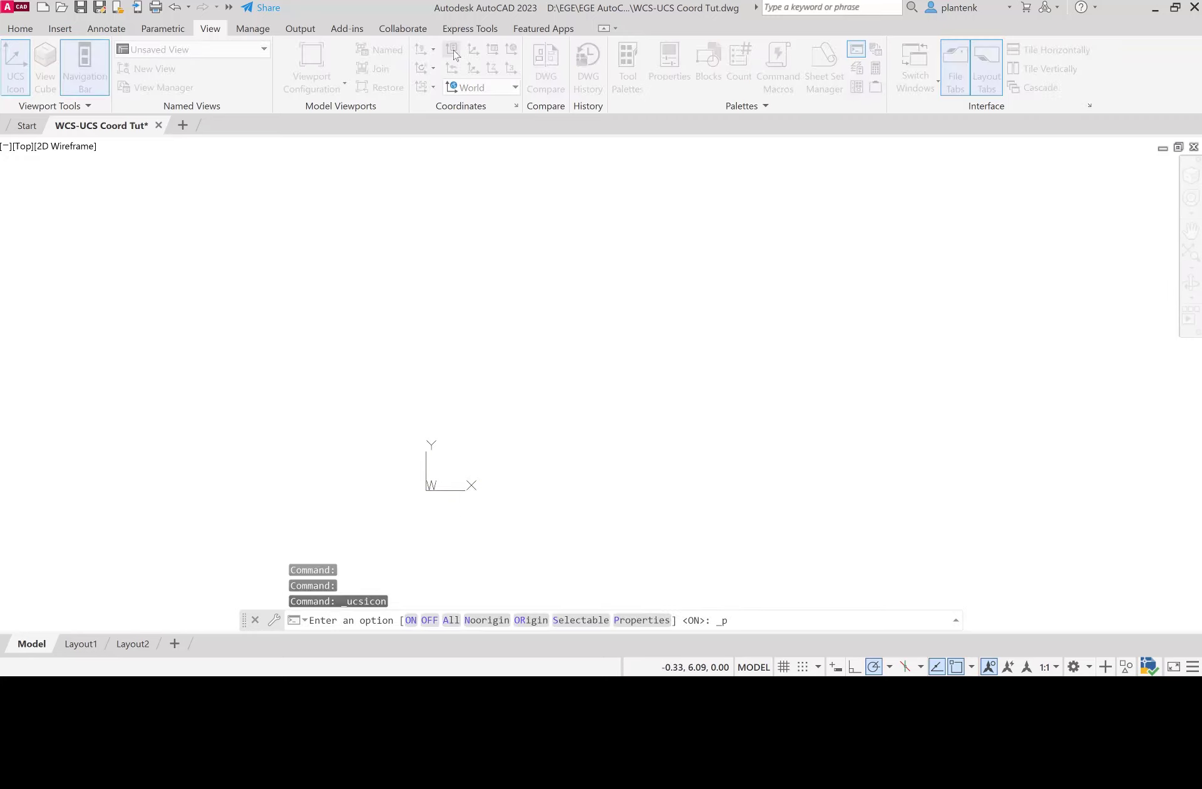
pyautogui.click(181, 208)
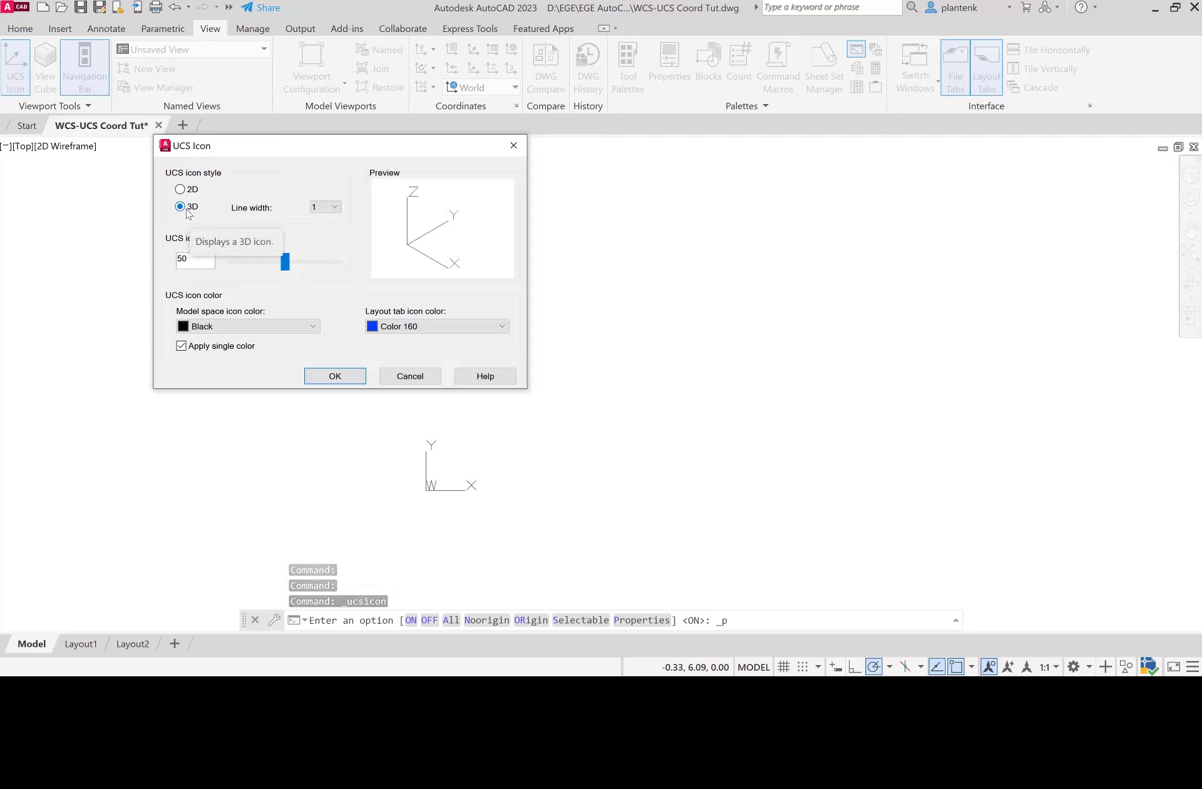
pyautogui.click(336, 377)
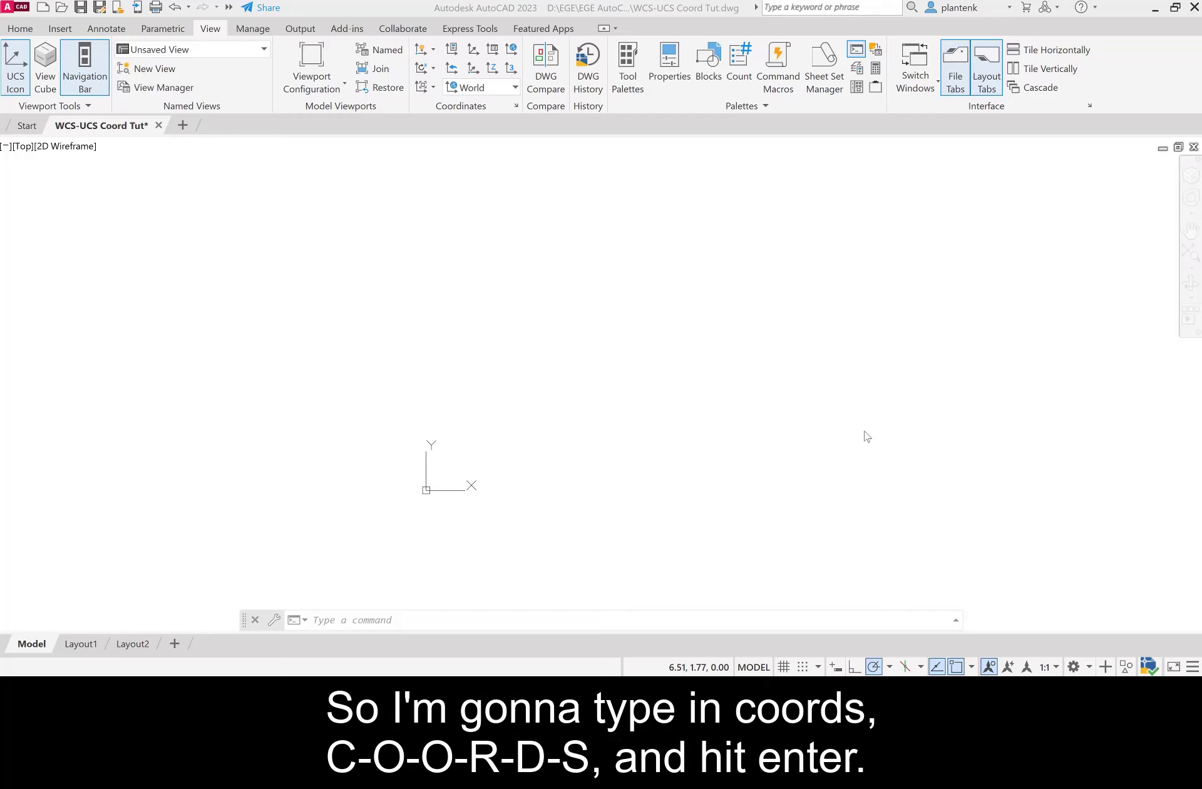
# Step: Set the COORDS system variable to 1
pyautogui.click(360, 619)
pyautogui.write('c')
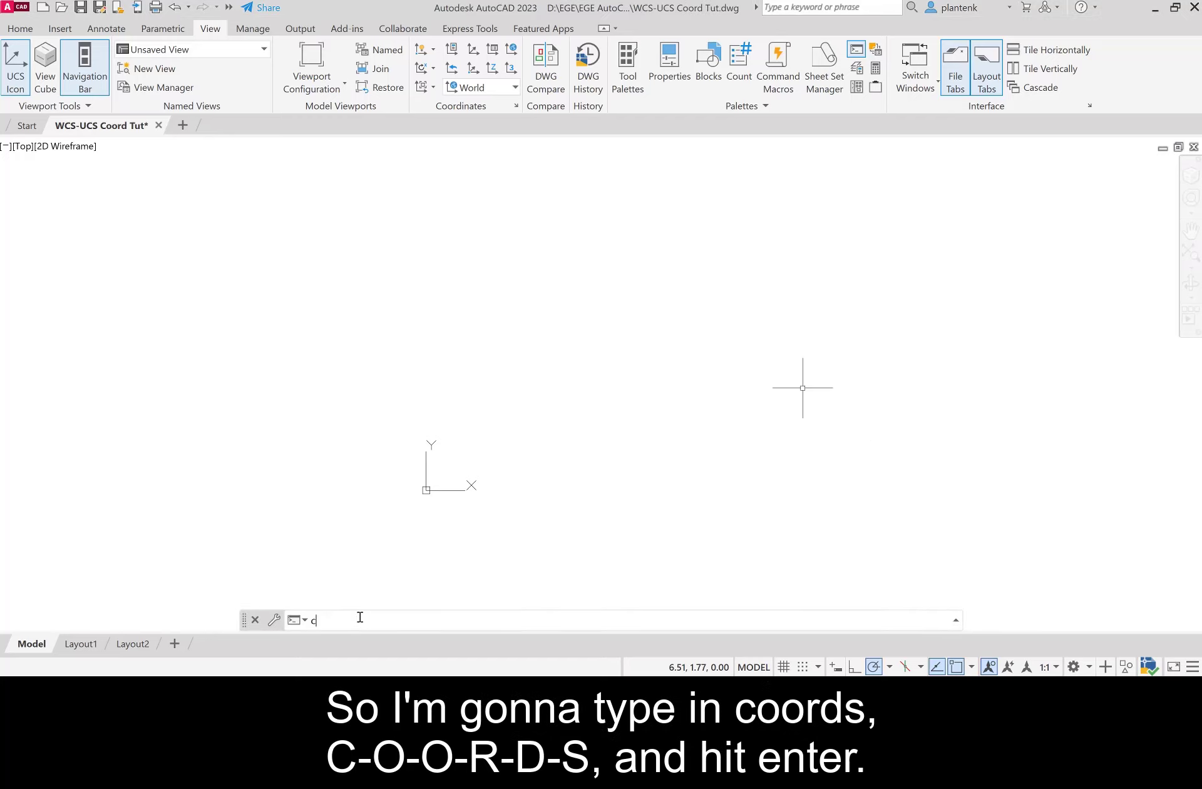
pyautogui.write('oords')
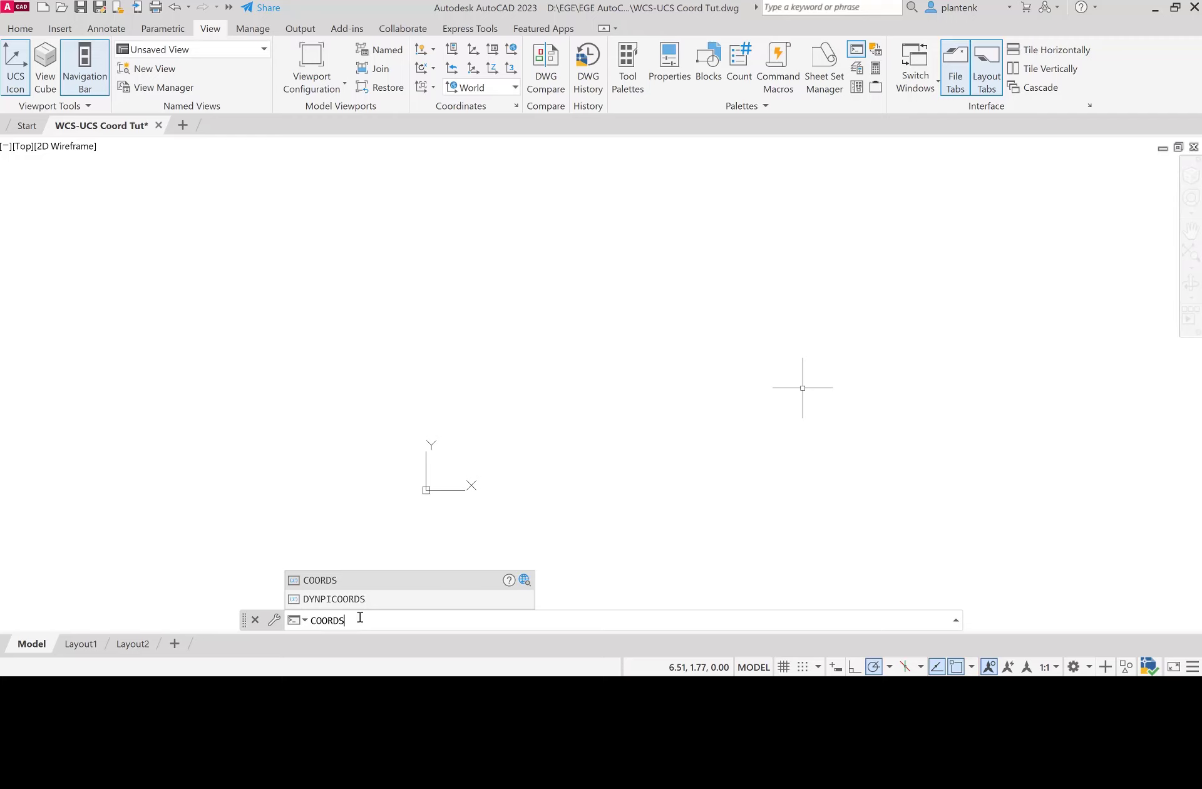
pyautogui.press('Return')
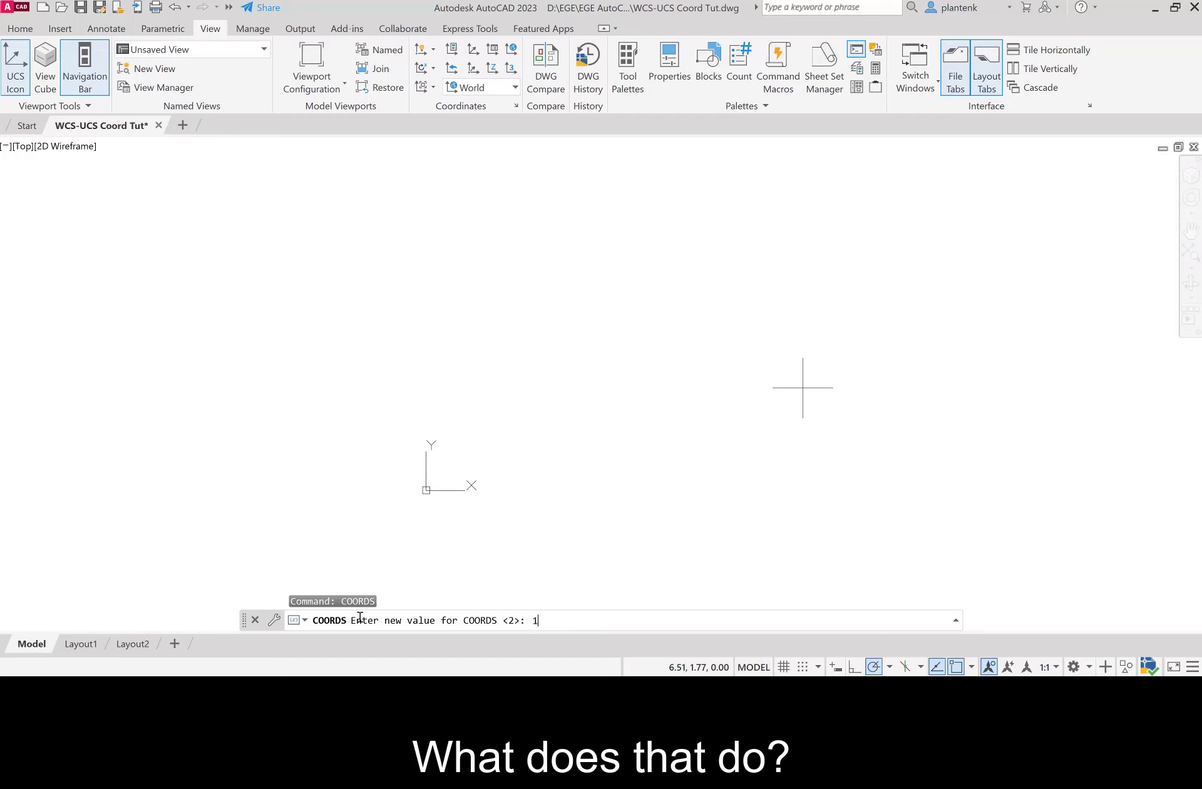
pyautogui.press('Return')
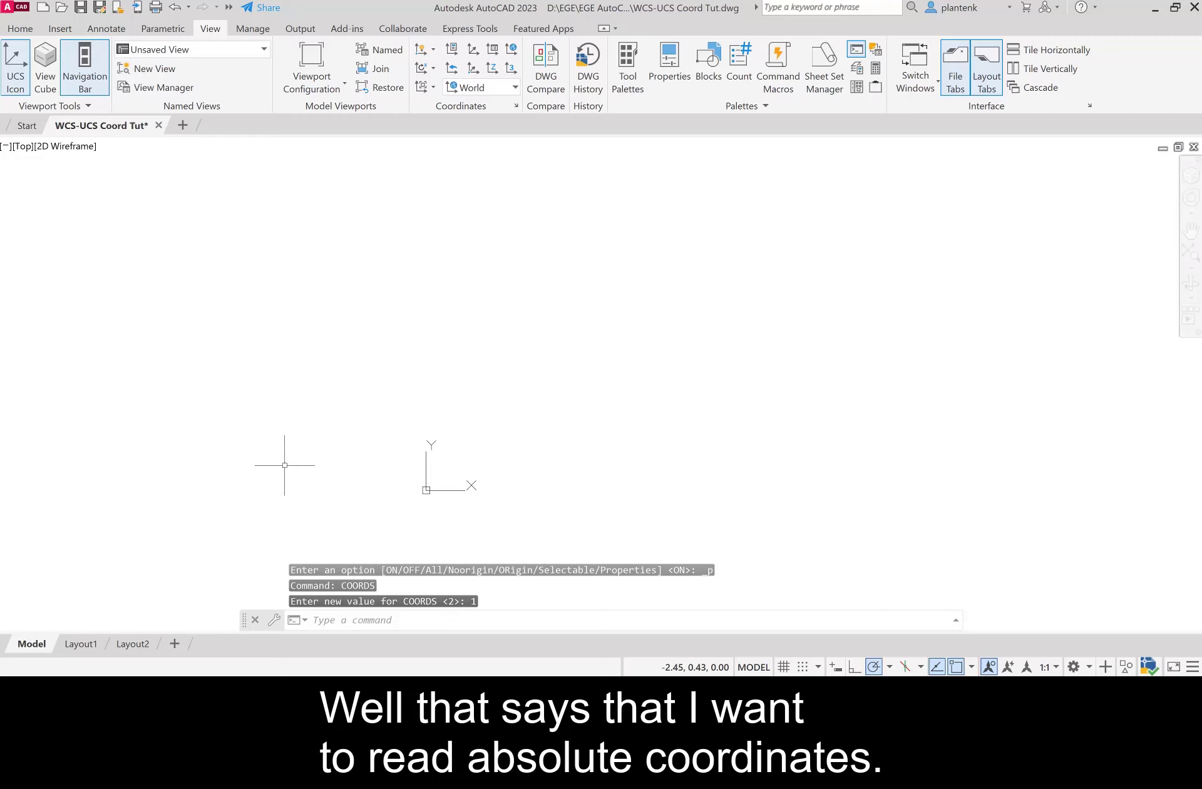
# Step: Preview a line from a free point to examine how the cursor coordinates read with COORDS at 1, and cancel the line
pyautogui.click(21, 29)
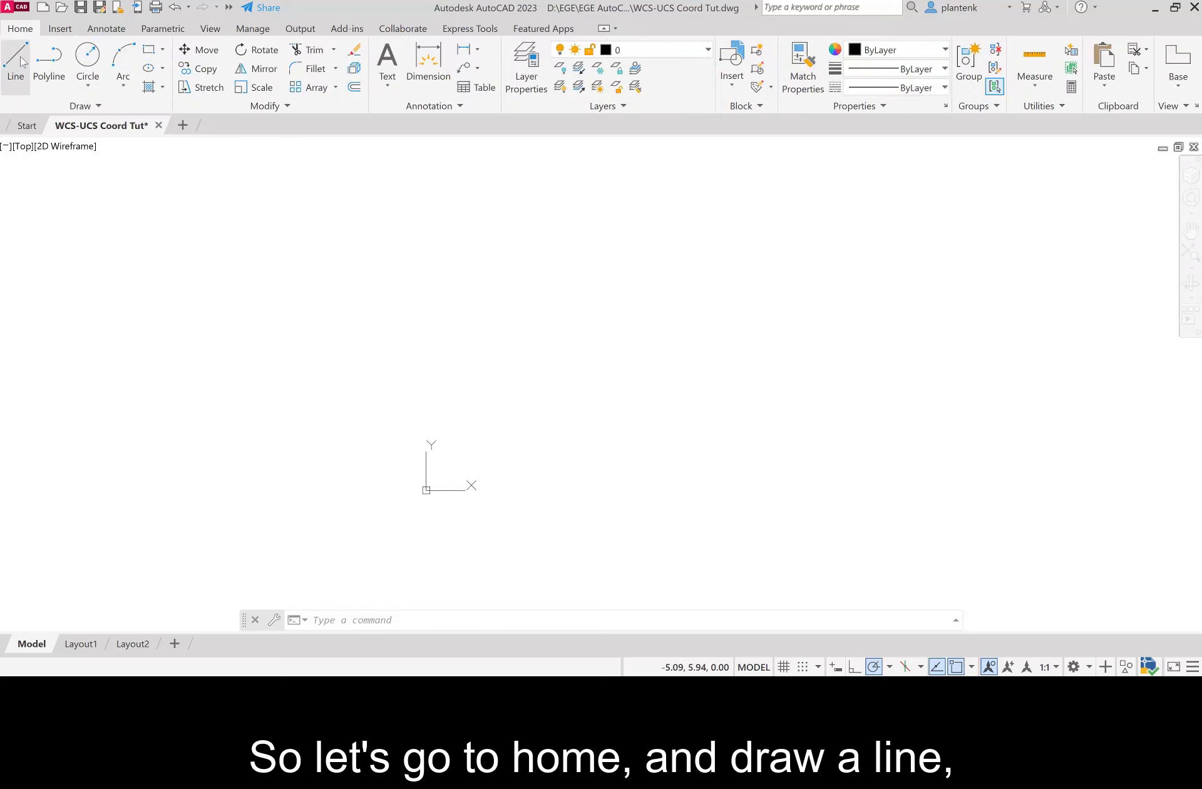
pyautogui.click(20, 55)
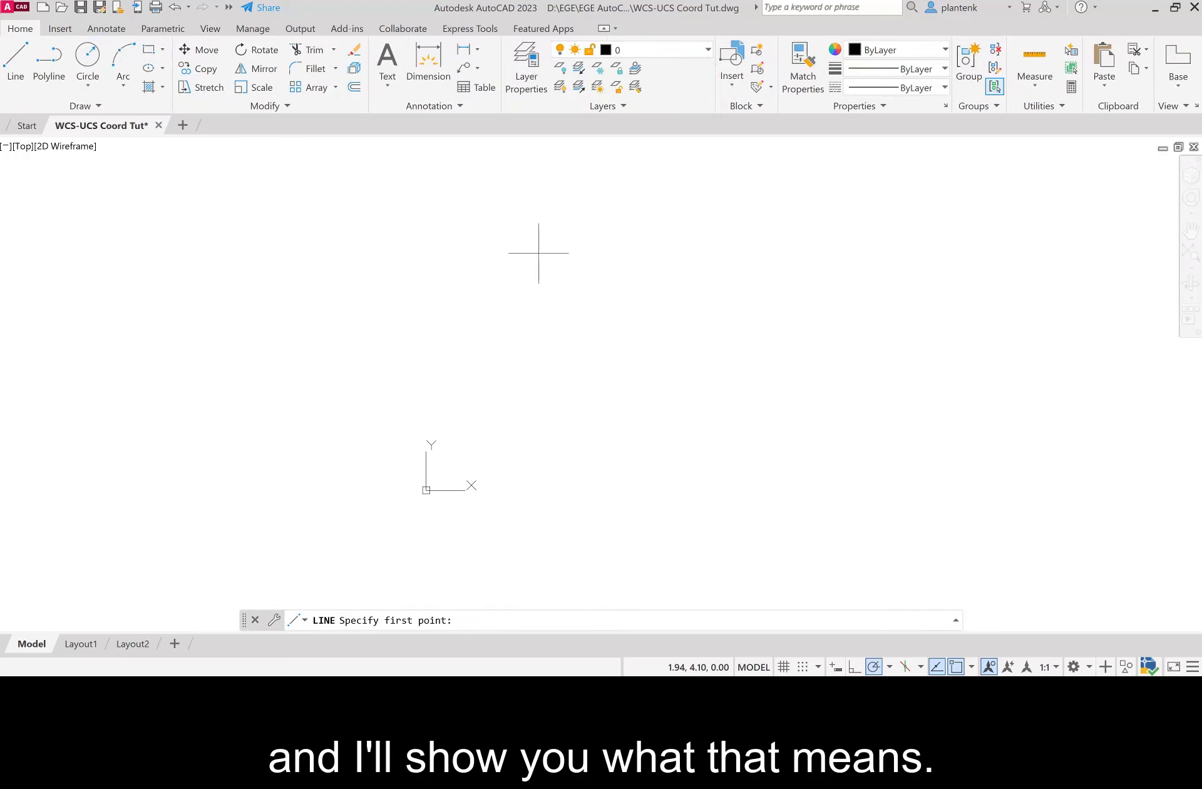
pyautogui.click(500, 350)
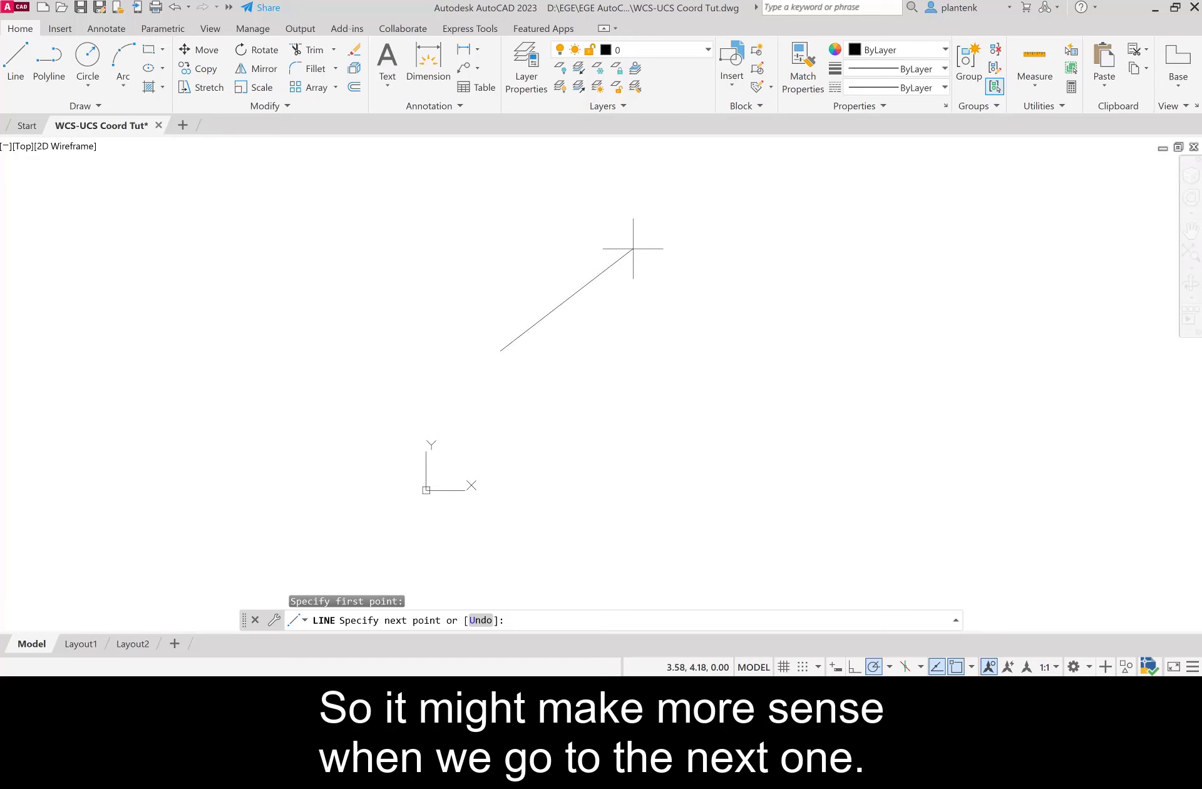
pyautogui.press('Escape')
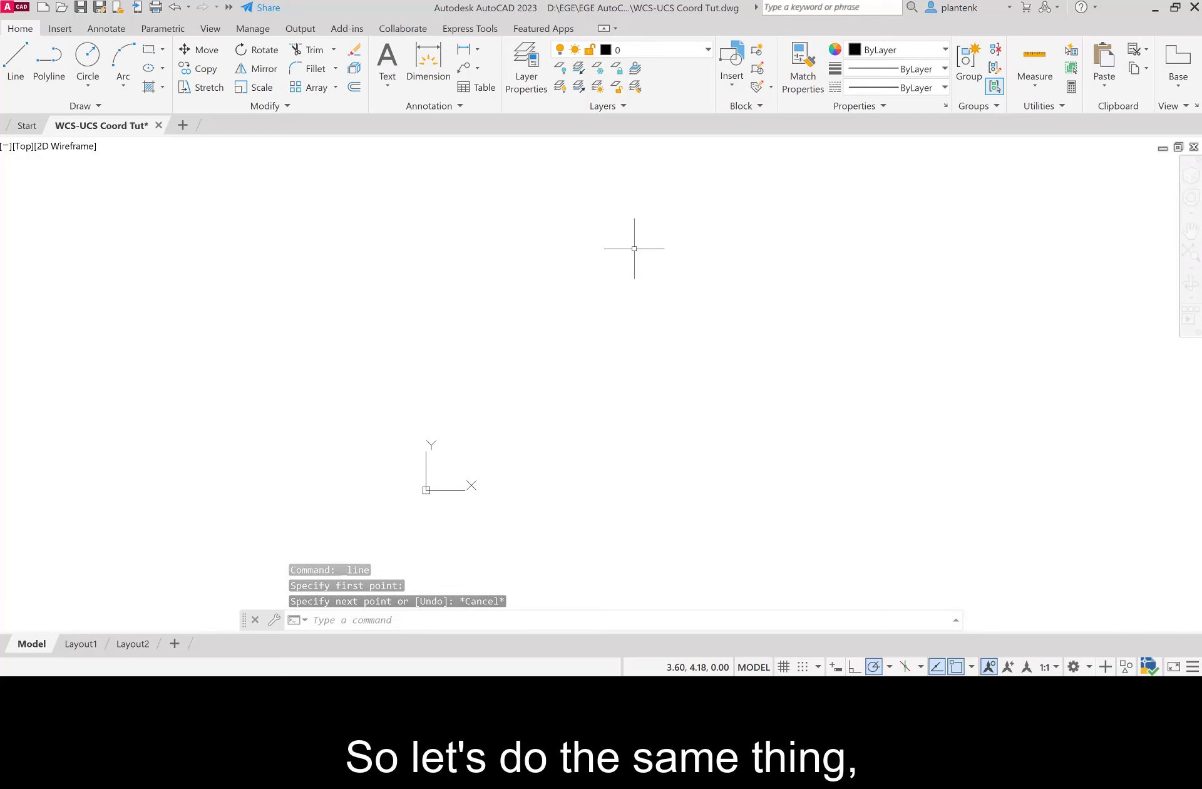
# Step: Set the COORDS system variable to 2
pyautogui.write('coo')
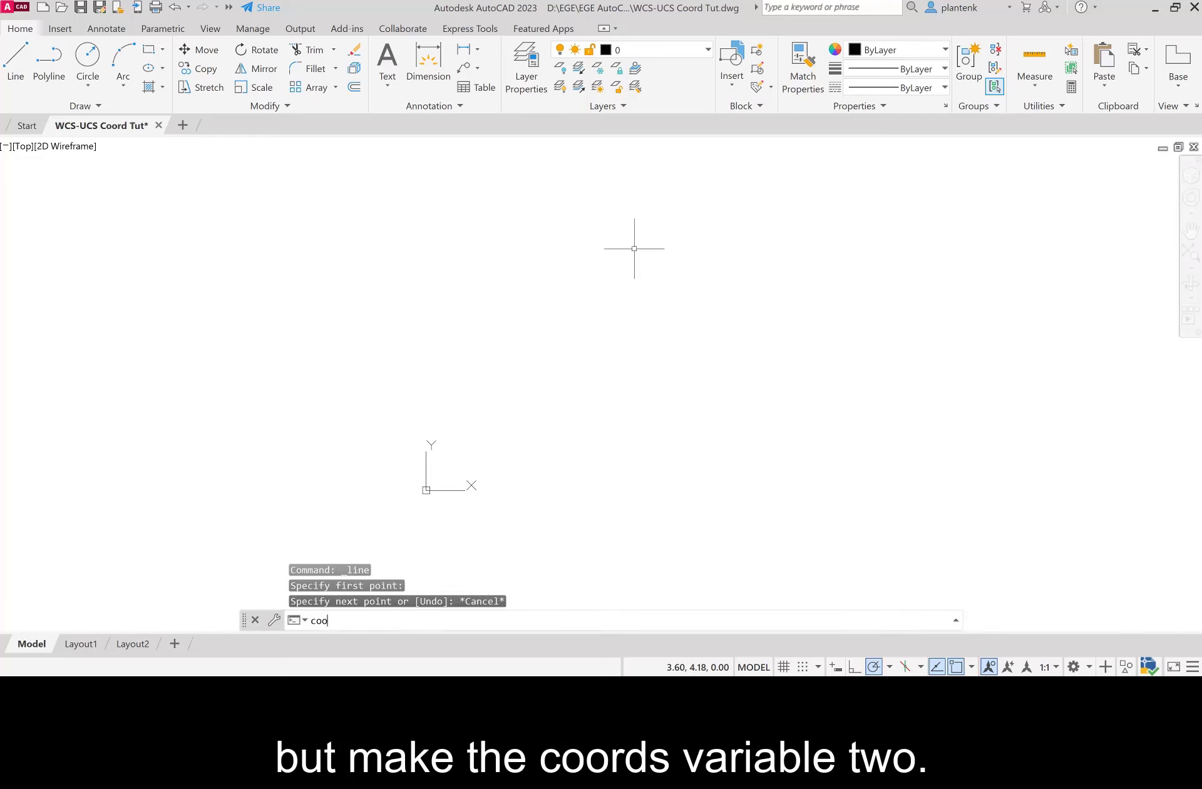
pyautogui.write('rds')
pyautogui.press('Return')
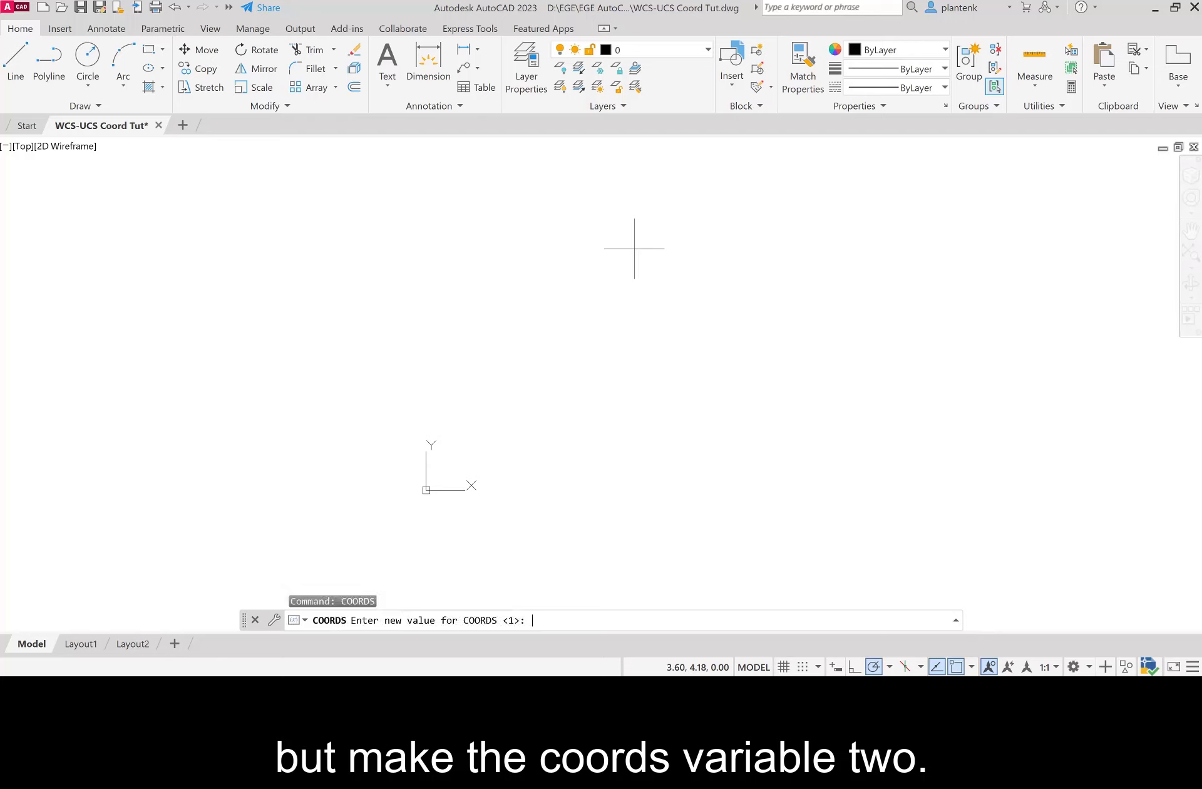
pyautogui.write('2')
pyautogui.press('Return')
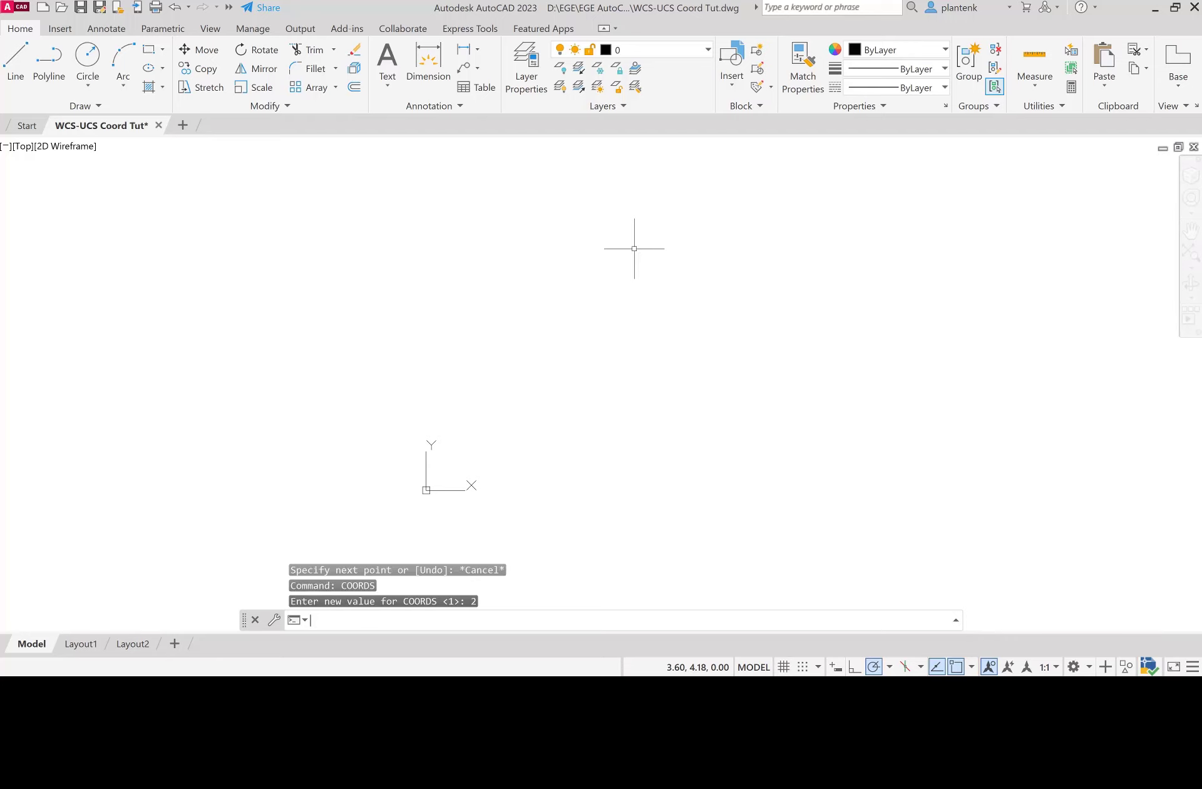
# Step: Preview a line from a free point to examine the distance and angle readout with COORDS at 2, and cancel the line
pyautogui.click(16, 60)
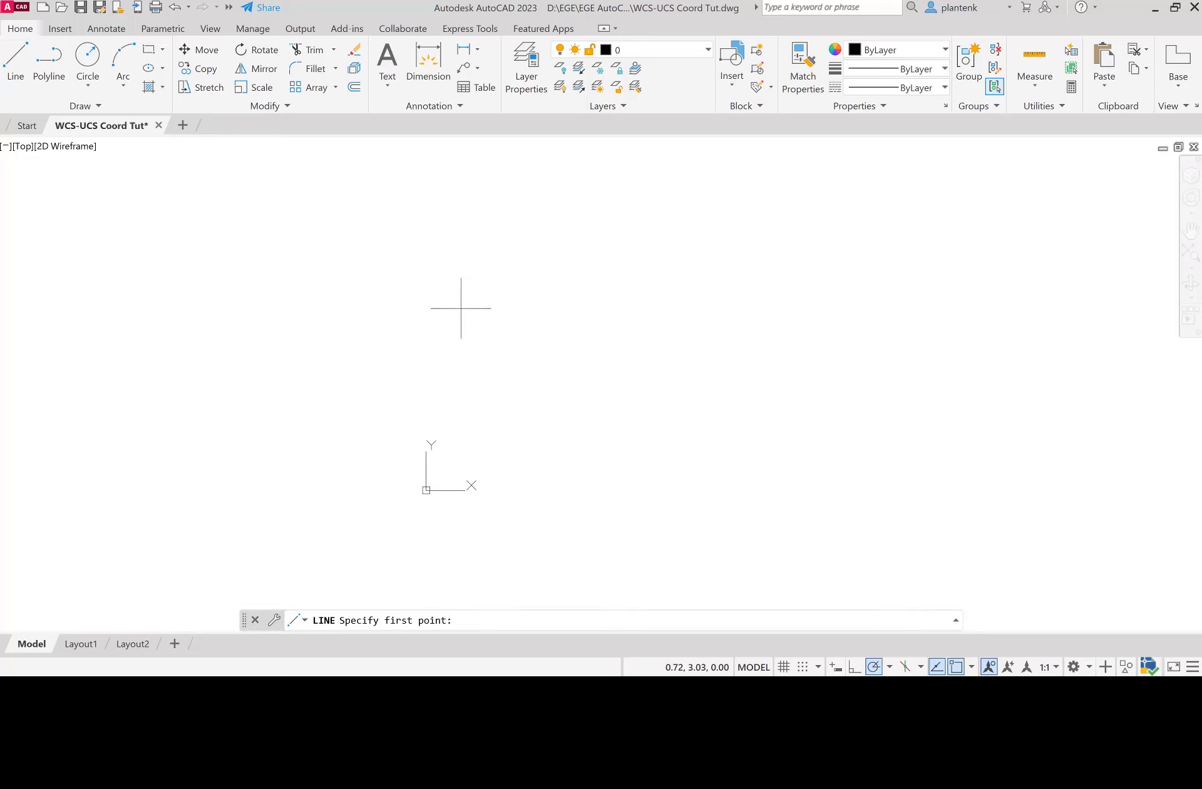
pyautogui.click(502, 346)
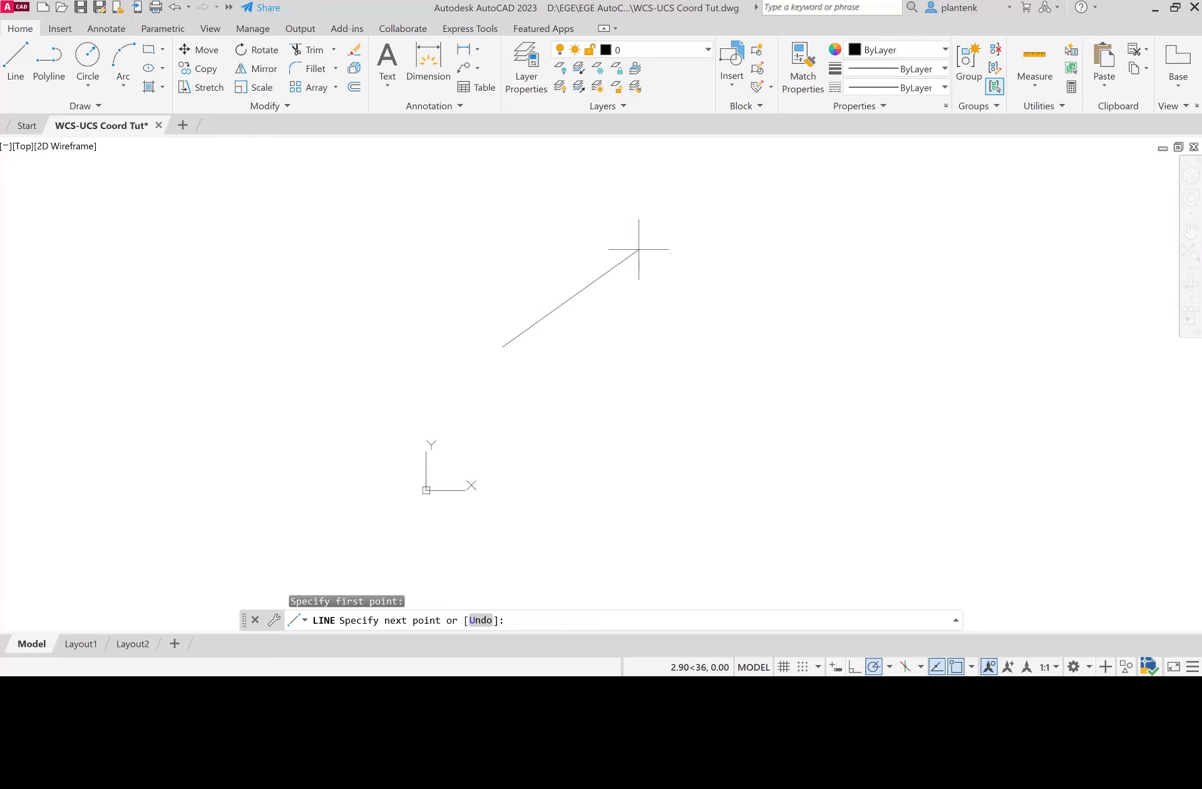
pyautogui.press('Escape')
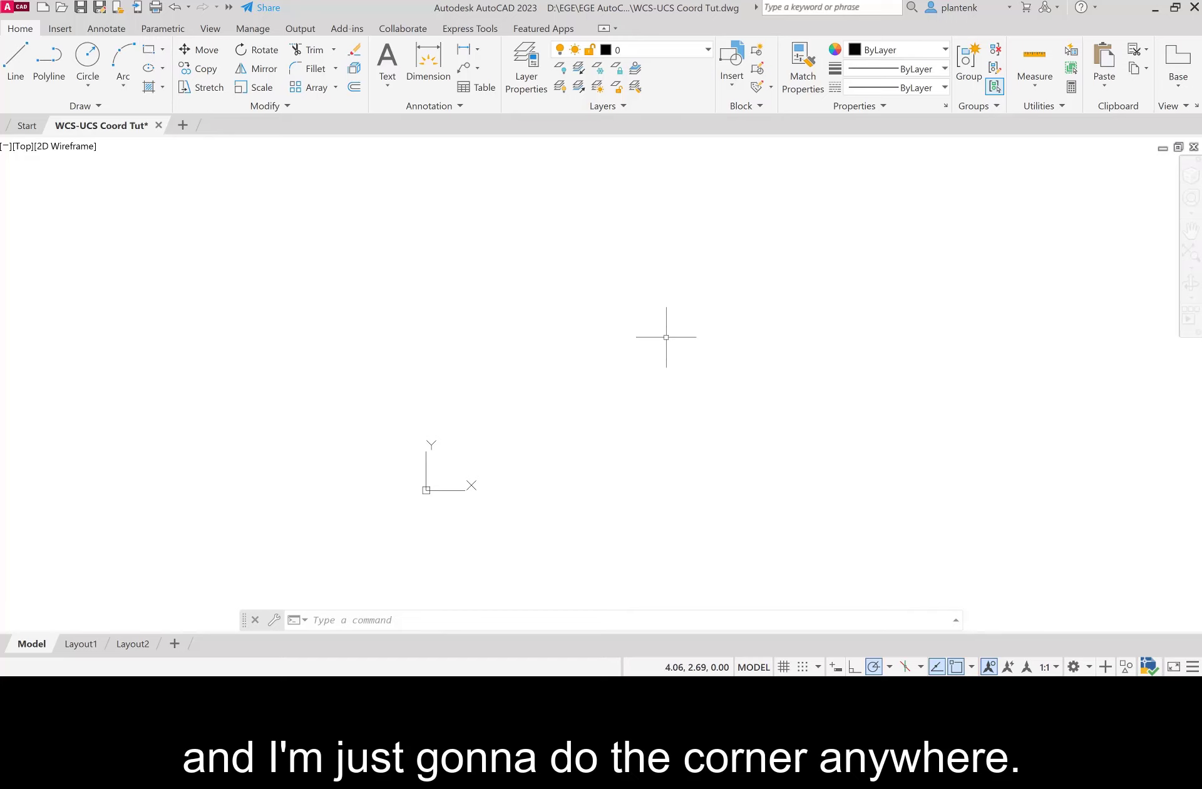
# Step: Draw a rectangle 4 long and 3 wide, extending up and right from a free point above and to the right of the origin
pyautogui.click(149, 50)
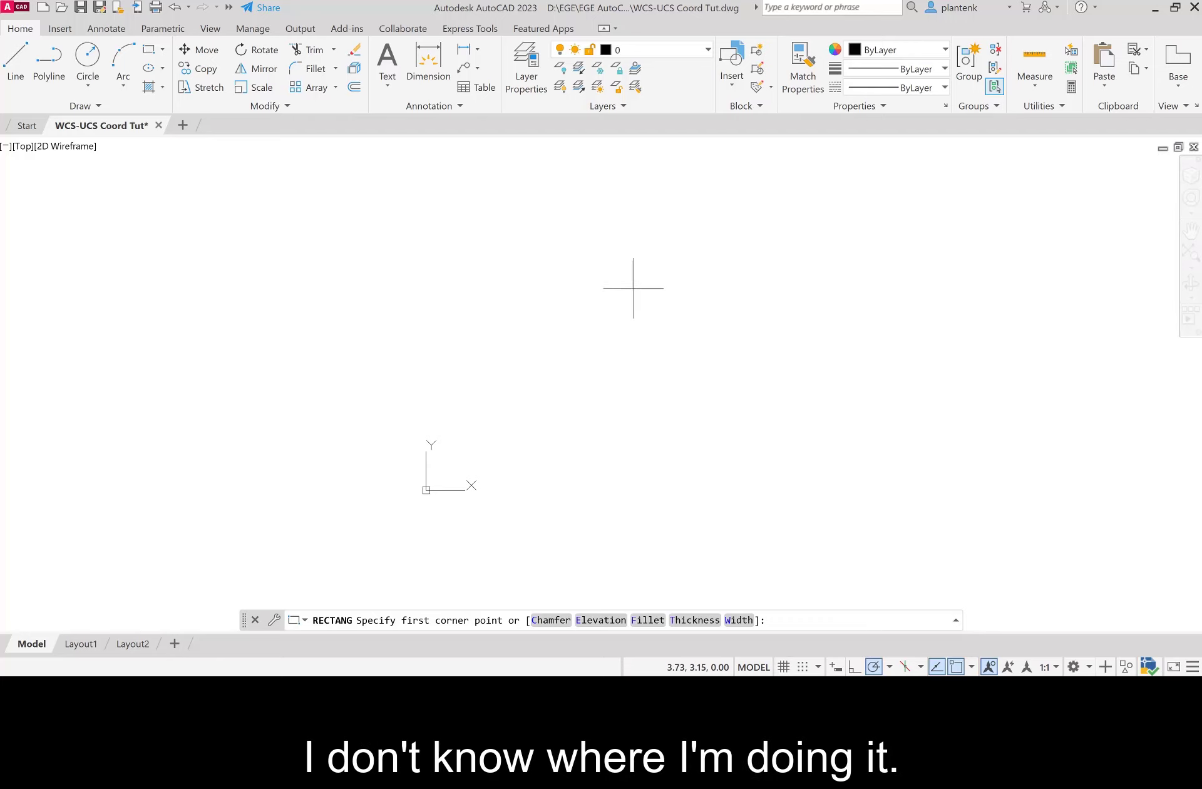
pyautogui.click(651, 336)
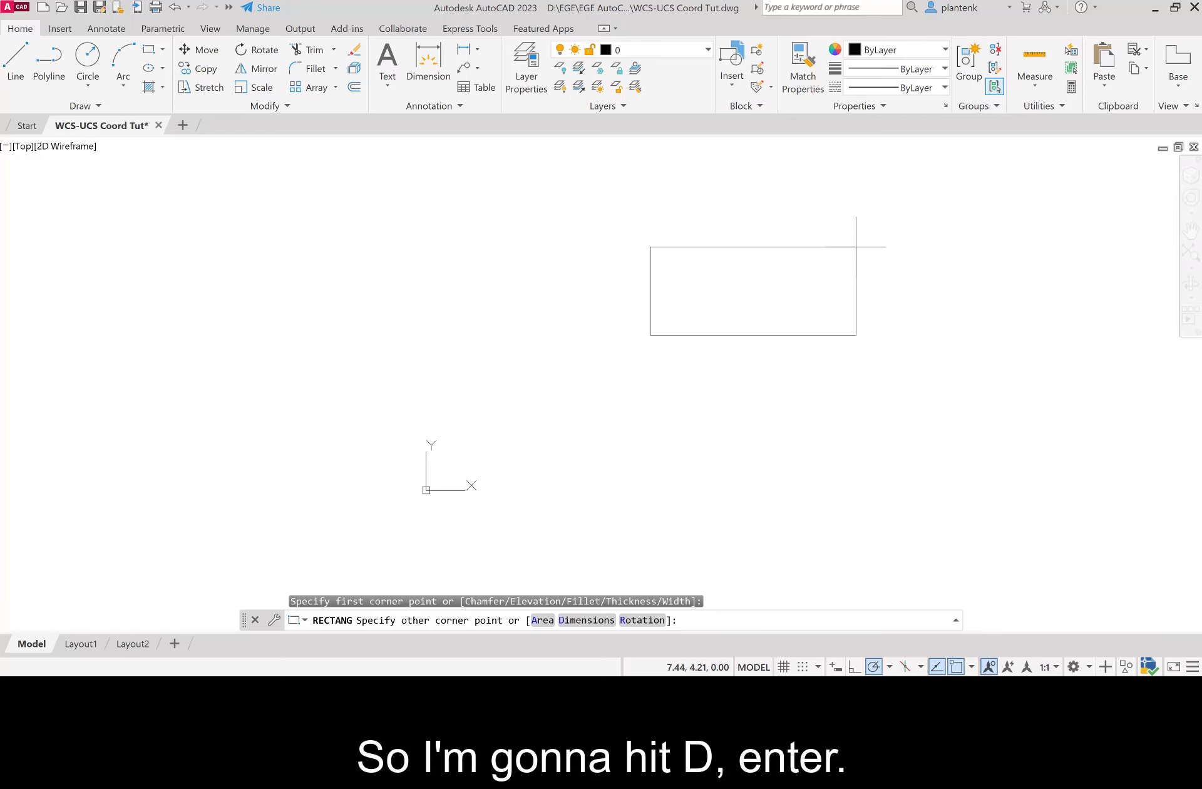
pyautogui.press('Return')
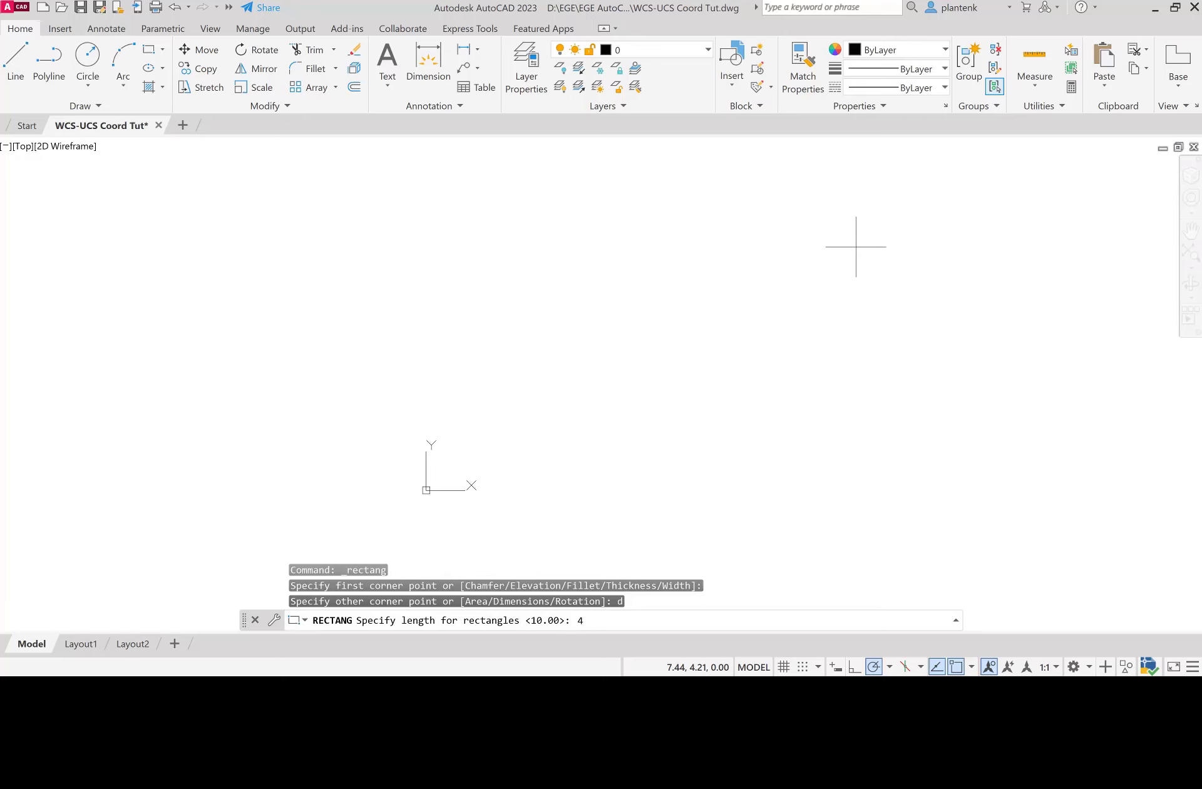
pyautogui.press('Return')
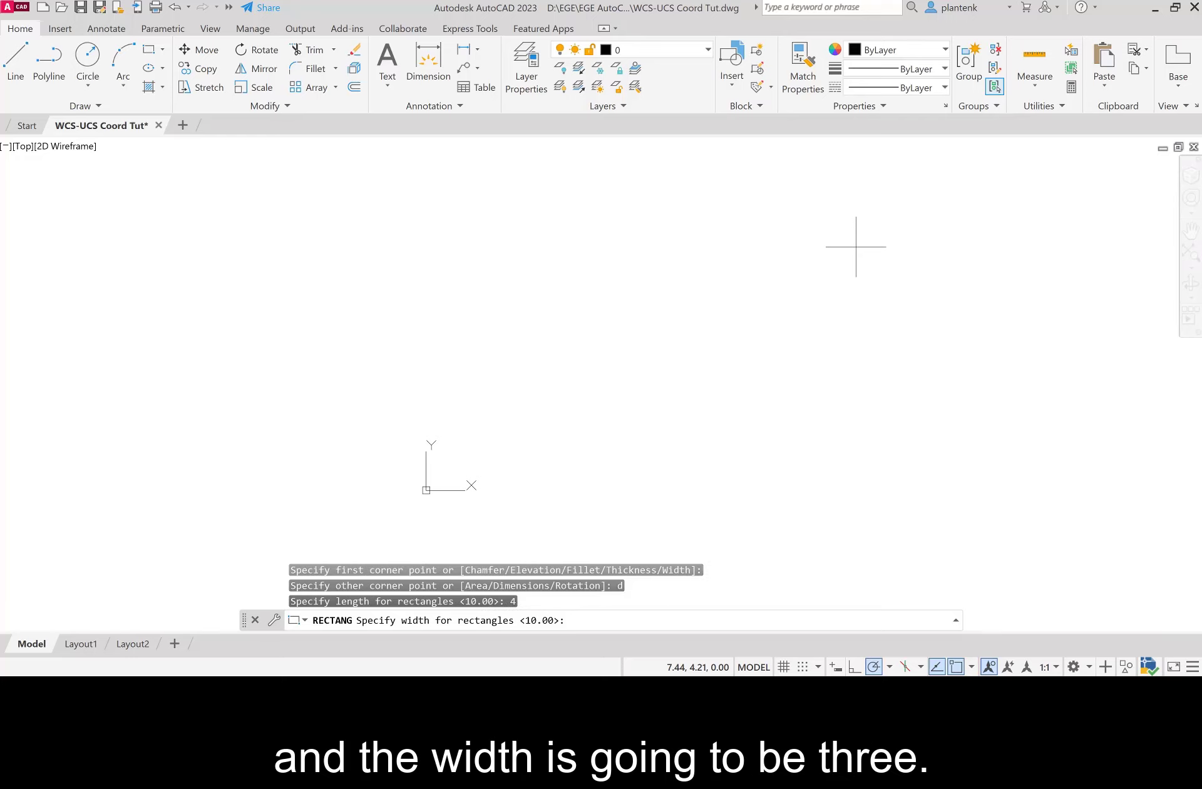
pyautogui.write('3')
pyautogui.press('Return')
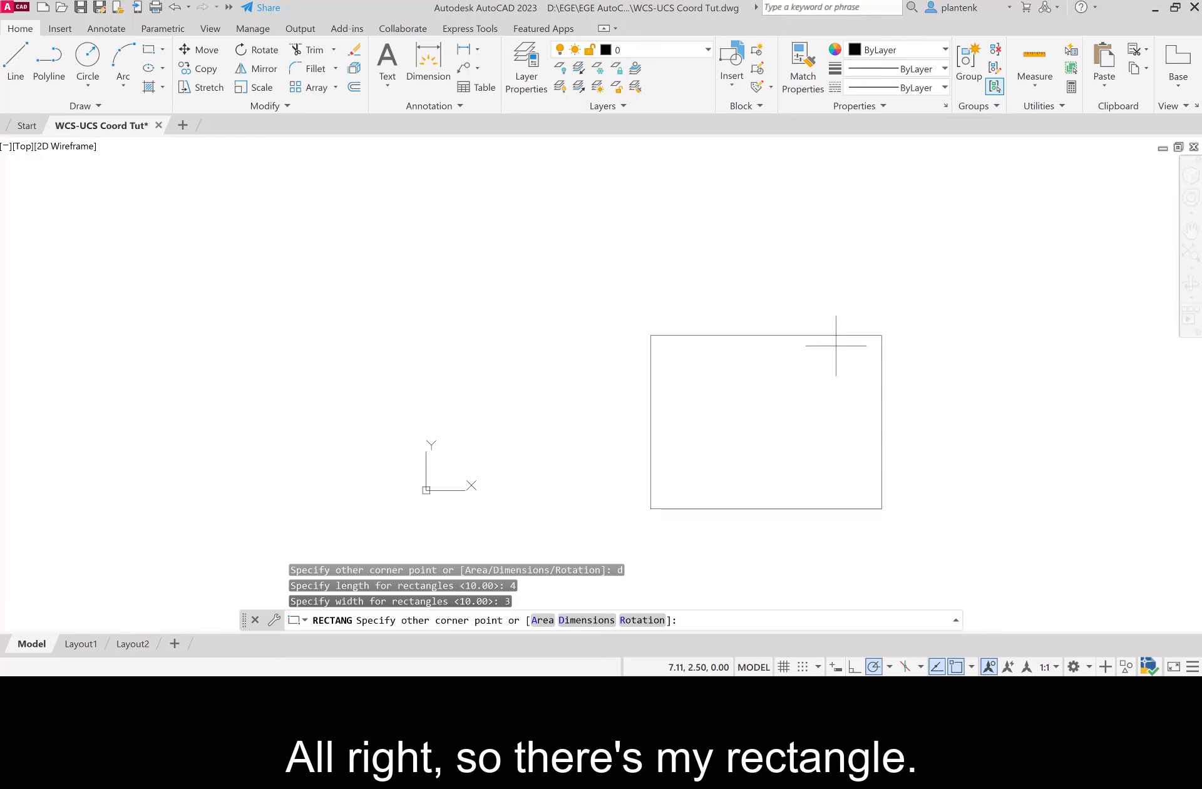
pyautogui.click(764, 263)
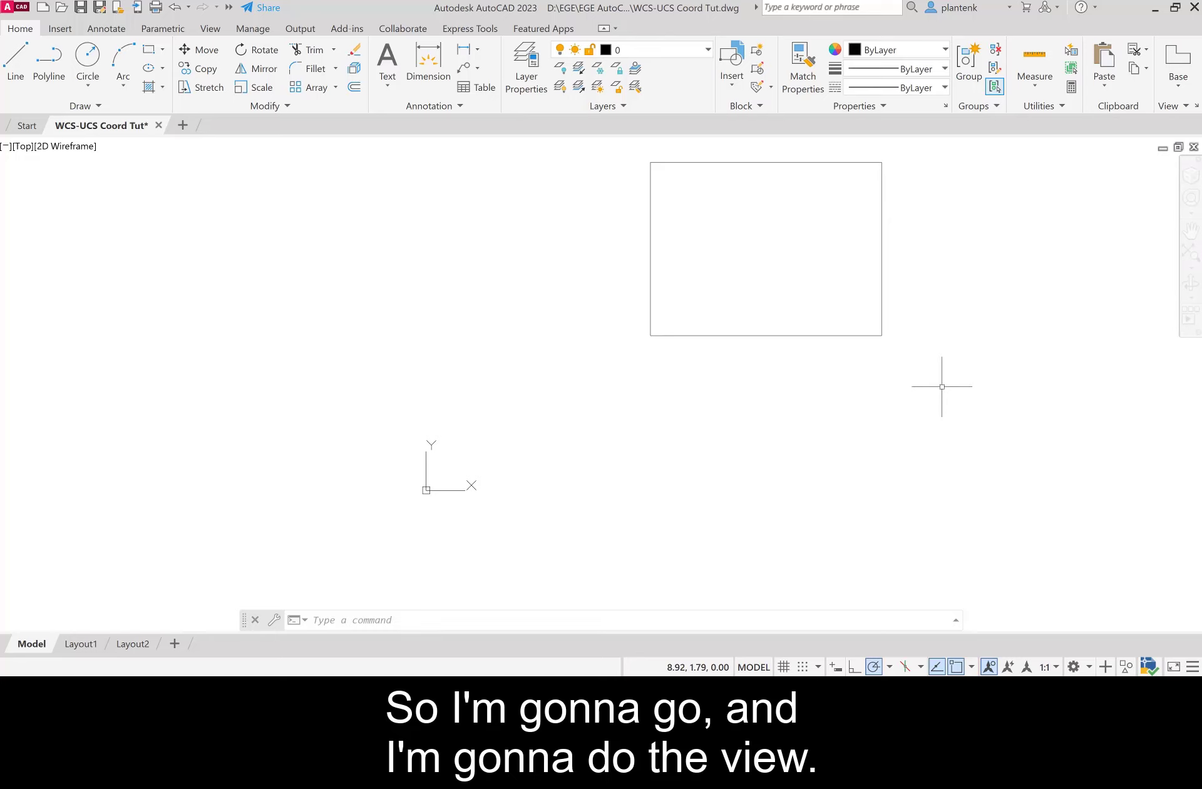
# Step: Move the UCS origin to the rectangle's lower-left corner
pyautogui.click(210, 30)
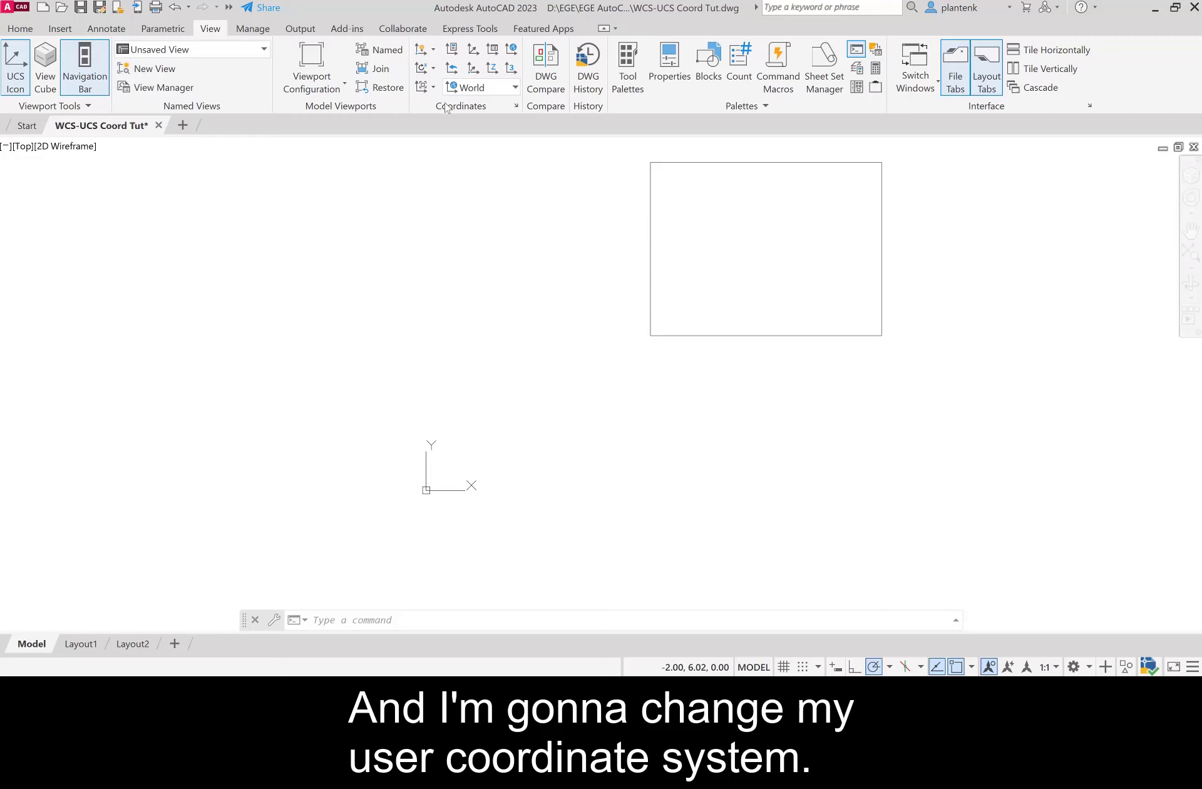
pyautogui.click(474, 70)
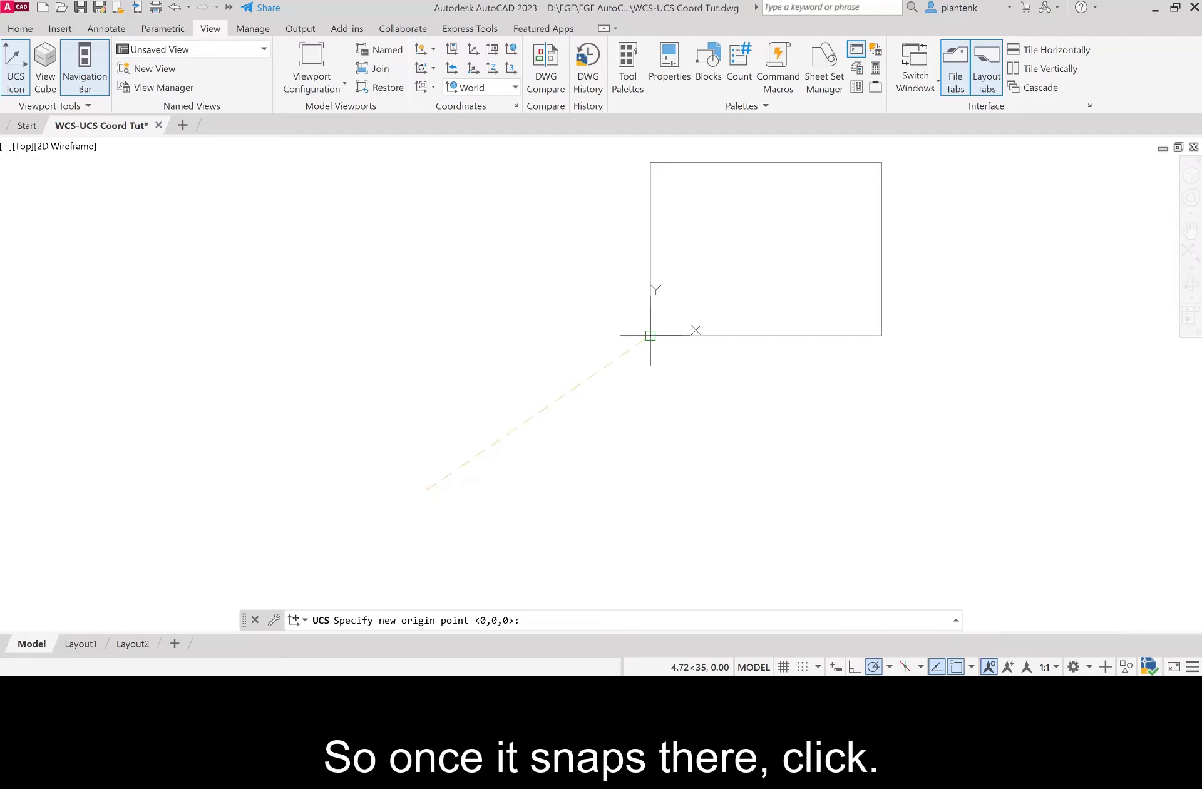
pyautogui.click(650, 335)
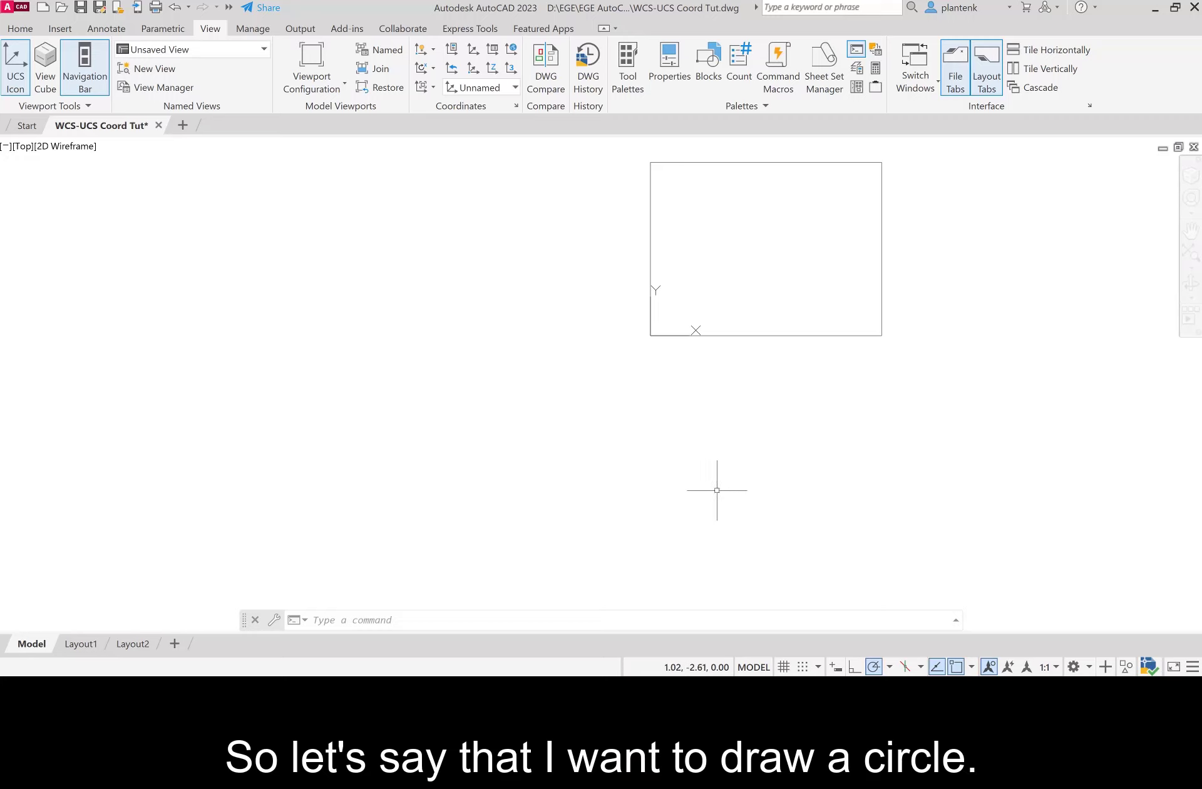
# Step: Draw a circle of radius 1 centred at 2,1.5 inside the rectangle
pyautogui.click(20, 29)
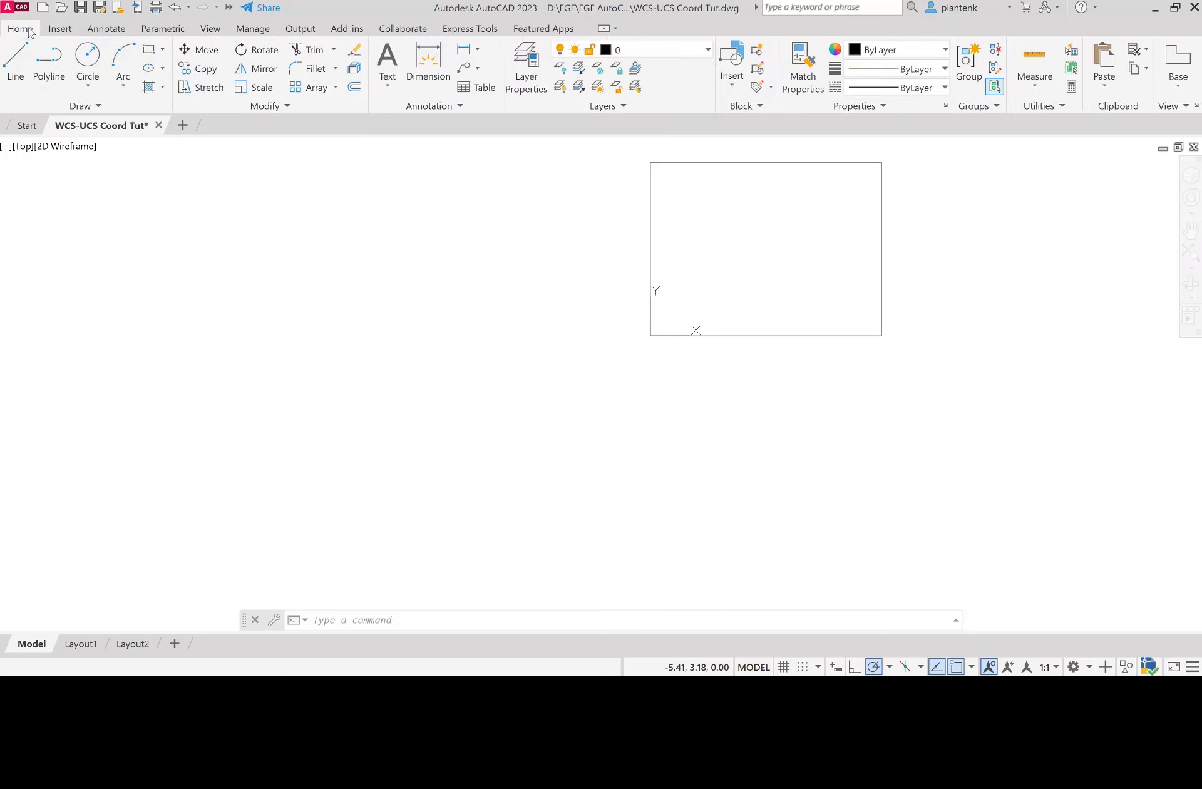
pyautogui.click(89, 56)
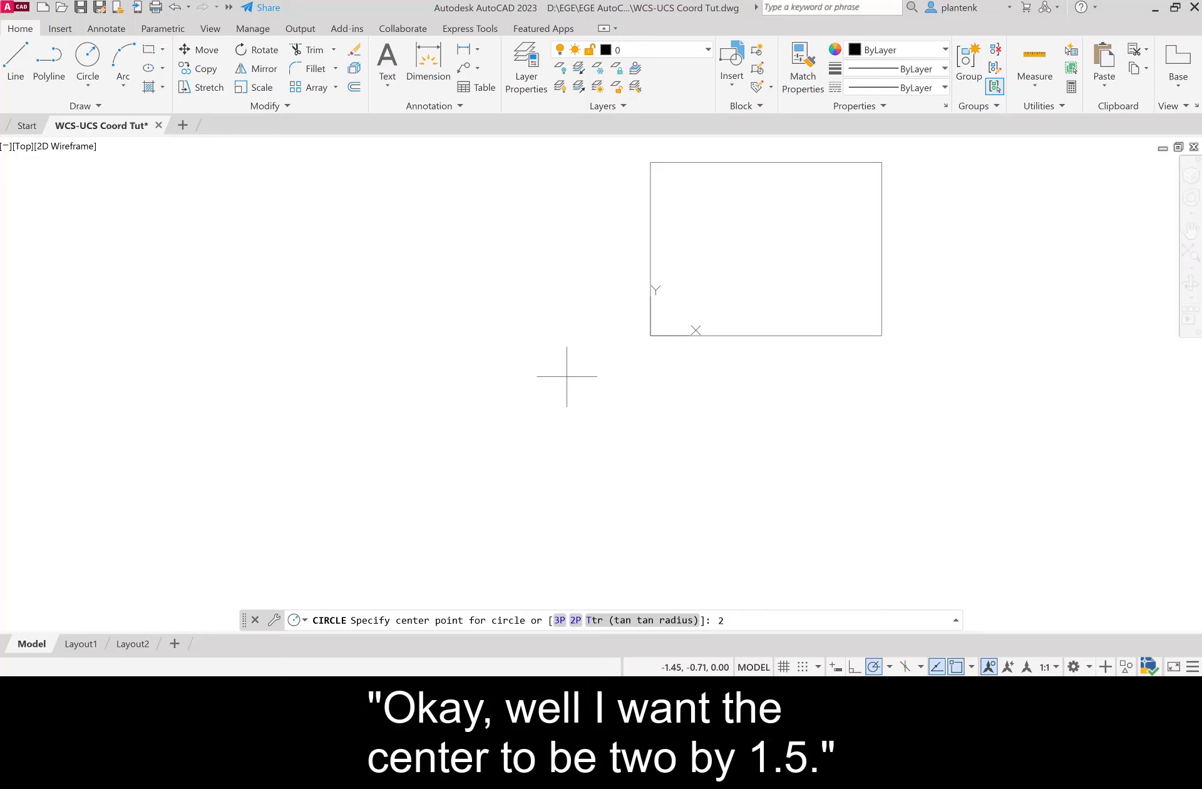
pyautogui.write('.')
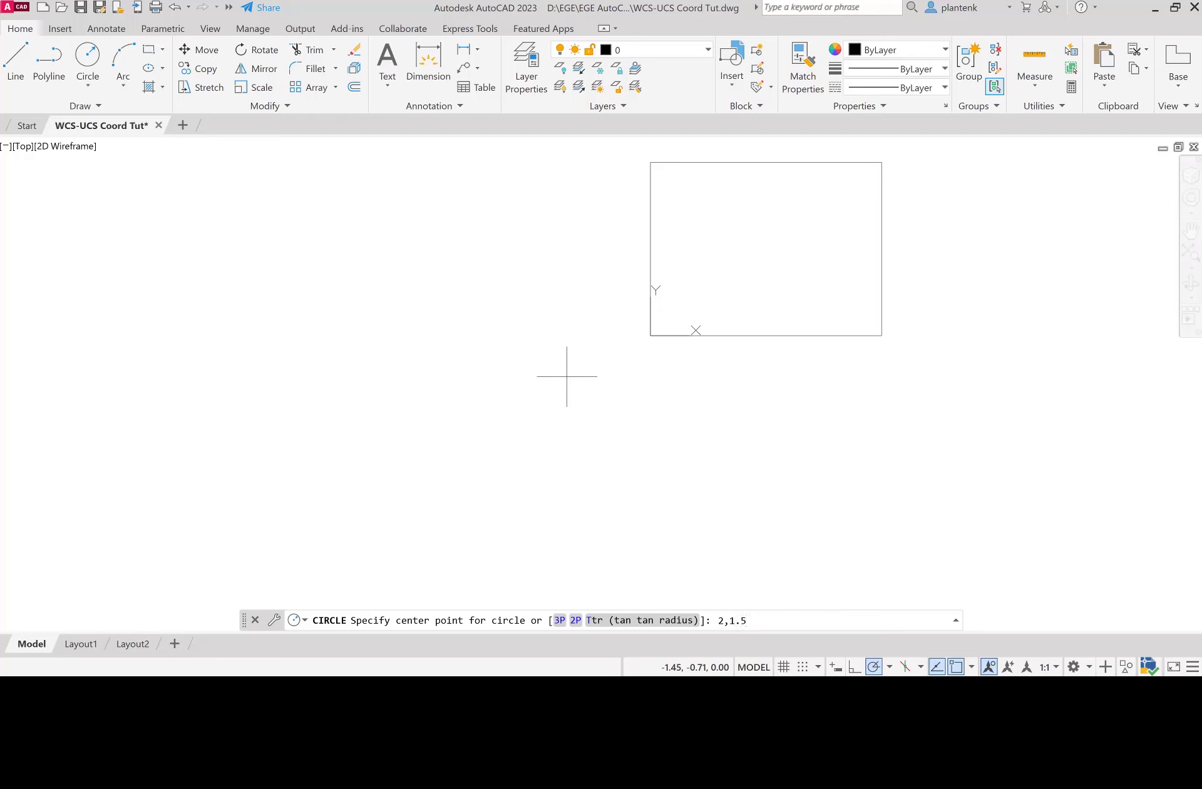
pyautogui.write('5')
pyautogui.press('Return')
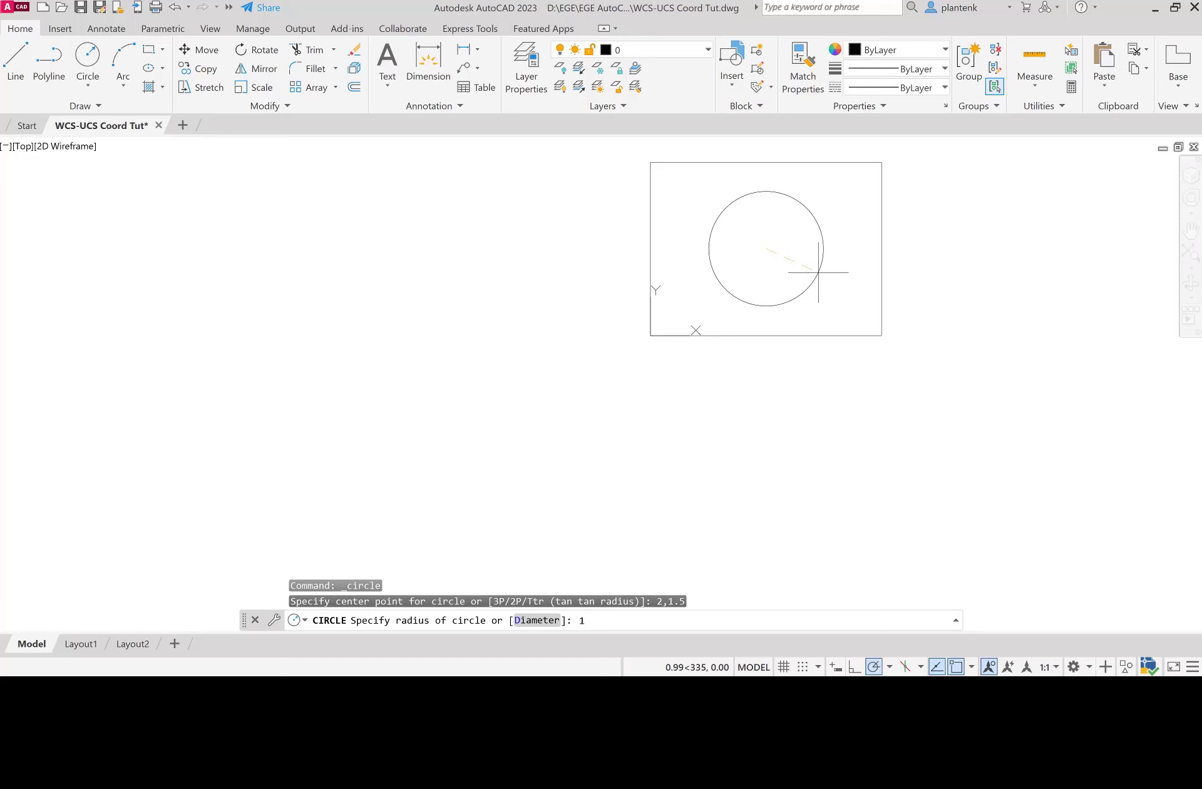
pyautogui.press('Return')
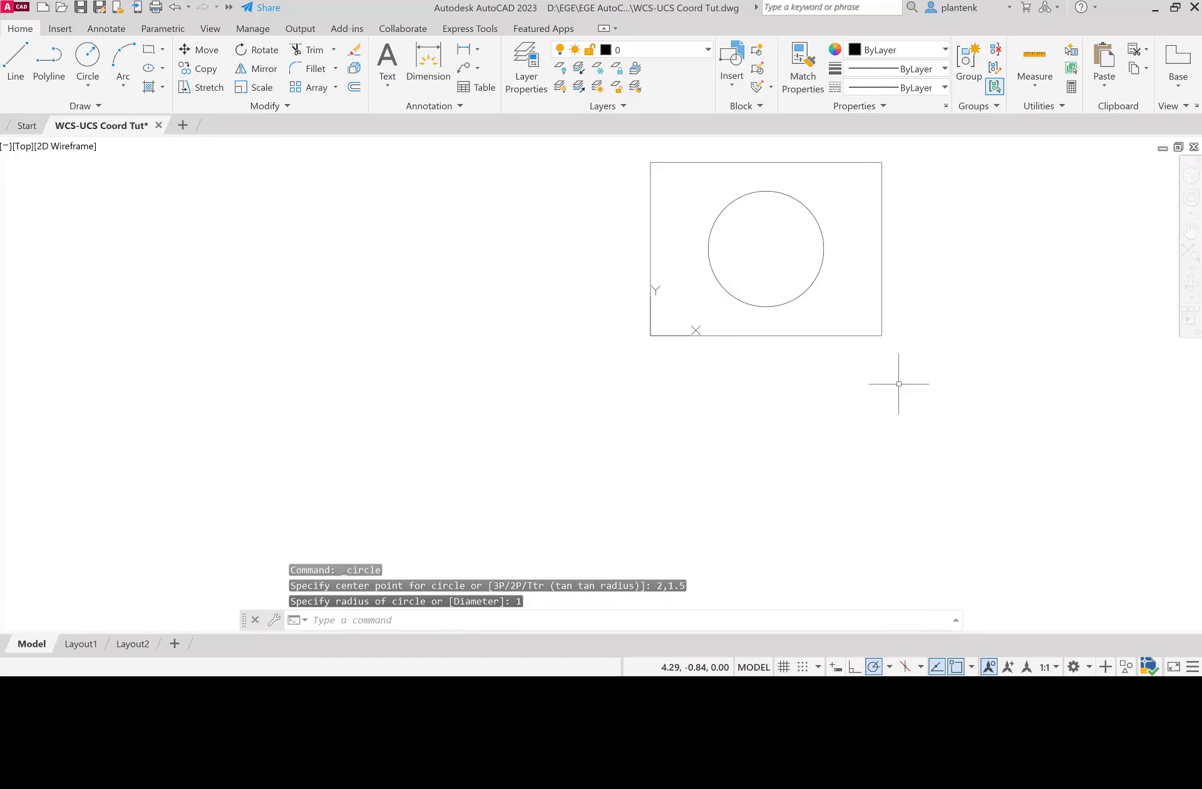